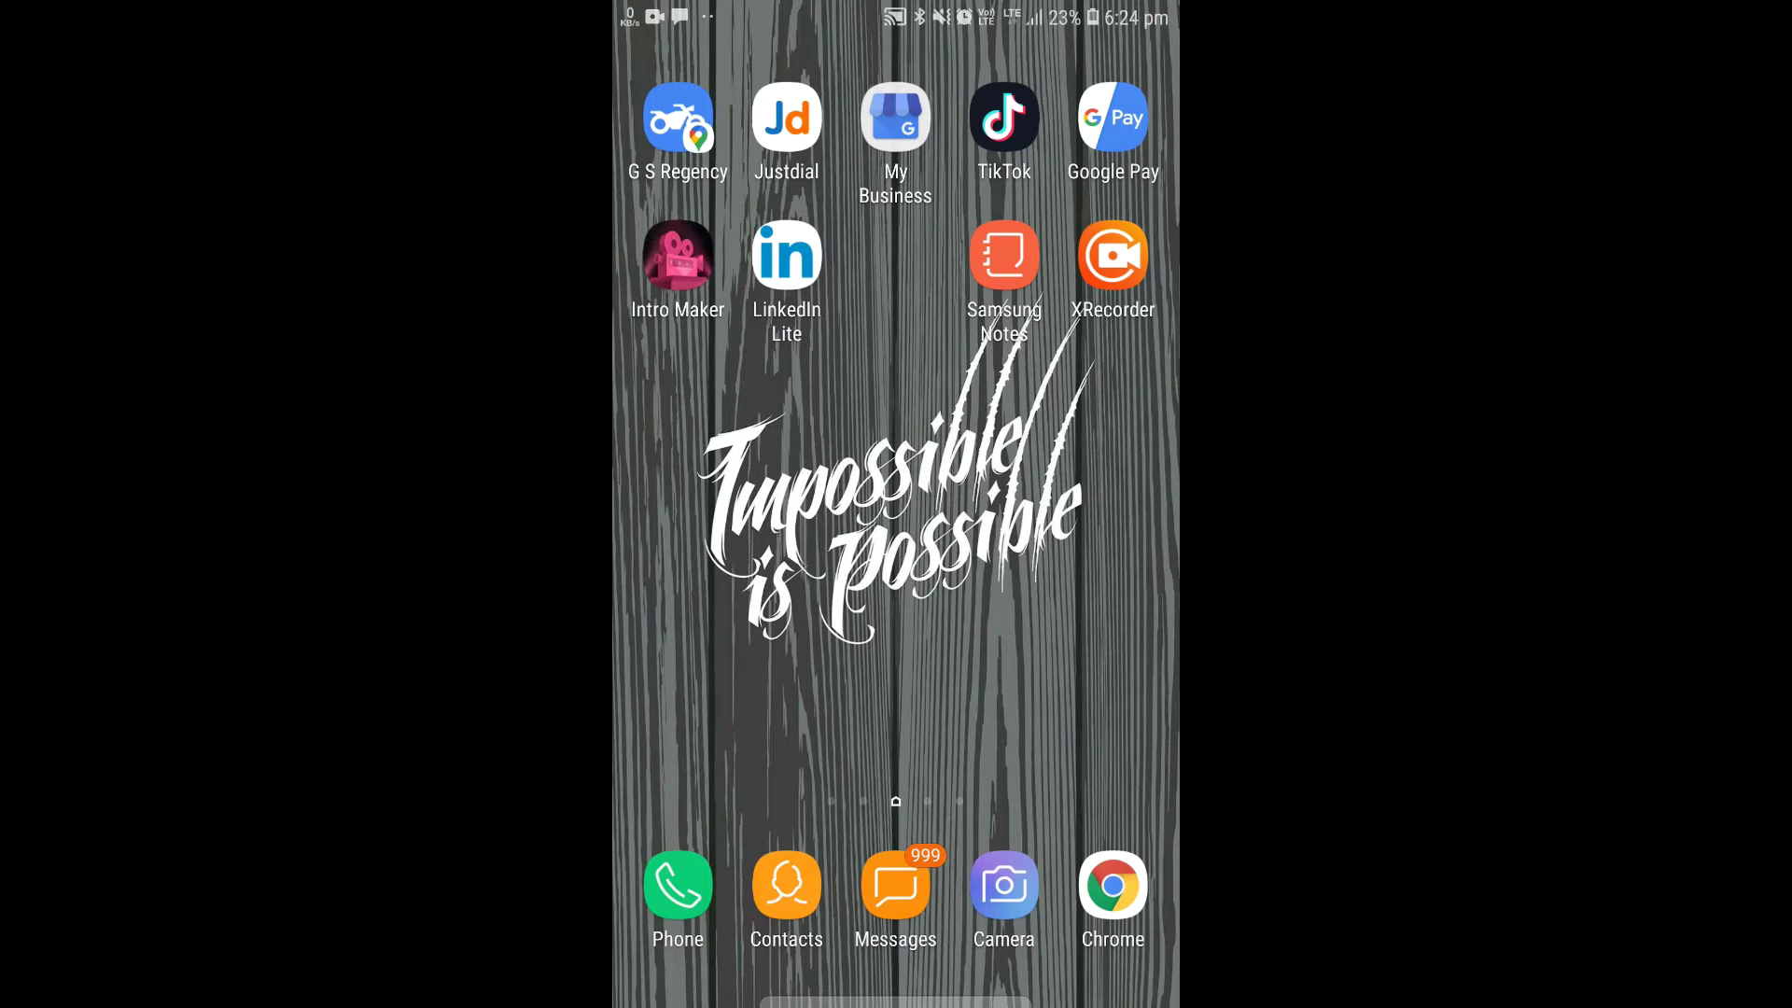
- Turn Wi-Fi on from quick settings and go into the Wi-Fi network settings
{"action": "left_click_drag", "start_coordinate": [896, 8], "coordinate": [897, 630]}
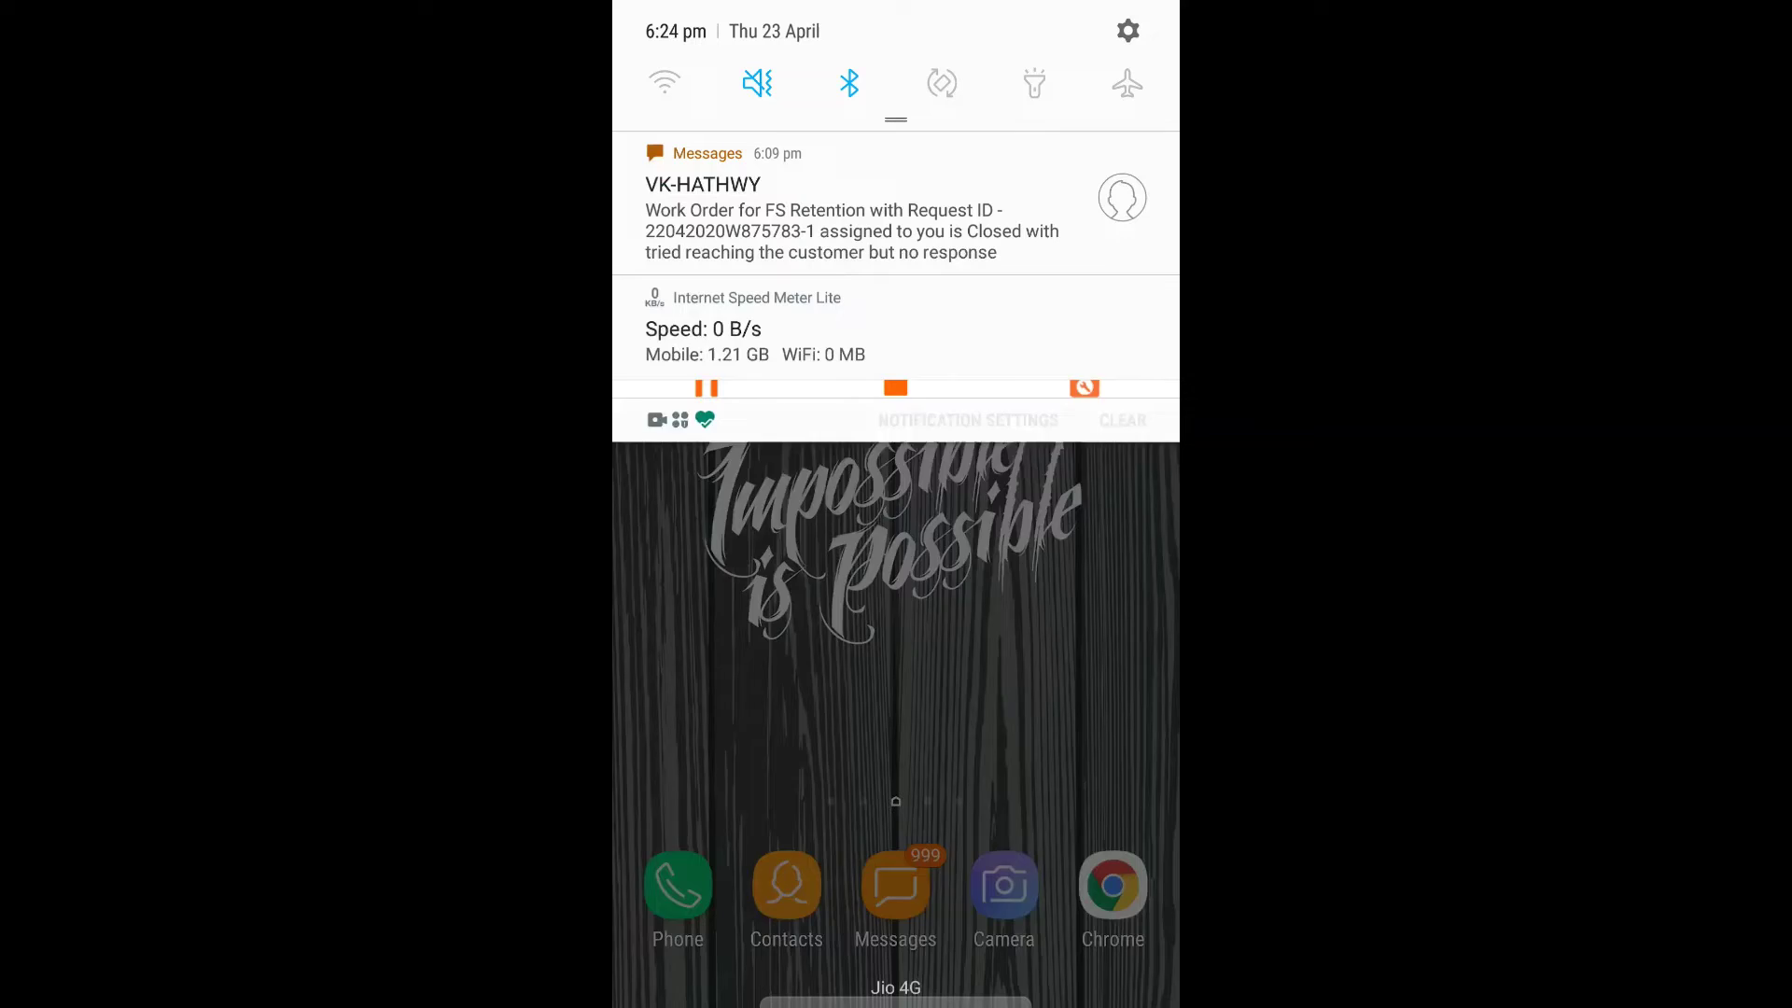
{"action": "left_click_drag", "start_coordinate": [897, 281], "coordinate": [897, 840]}
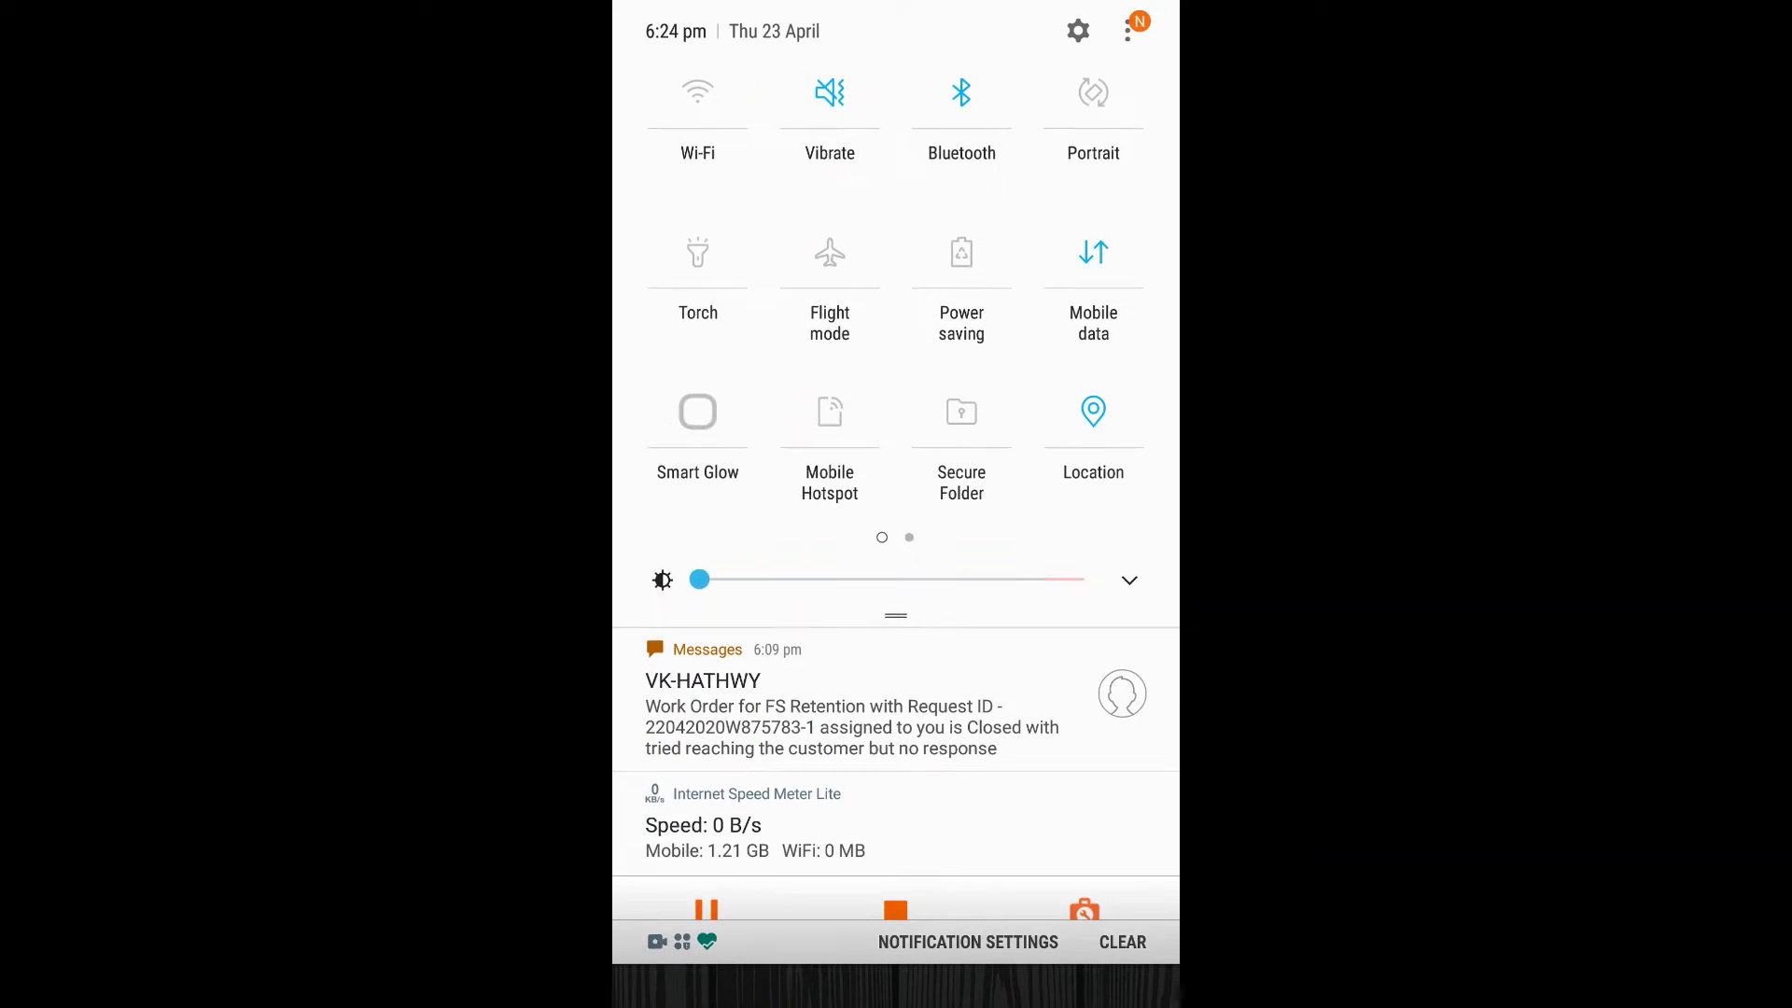
{"action": "left_click", "coordinate": [697, 92]}
{"action": "left_click", "coordinate": [698, 93]}
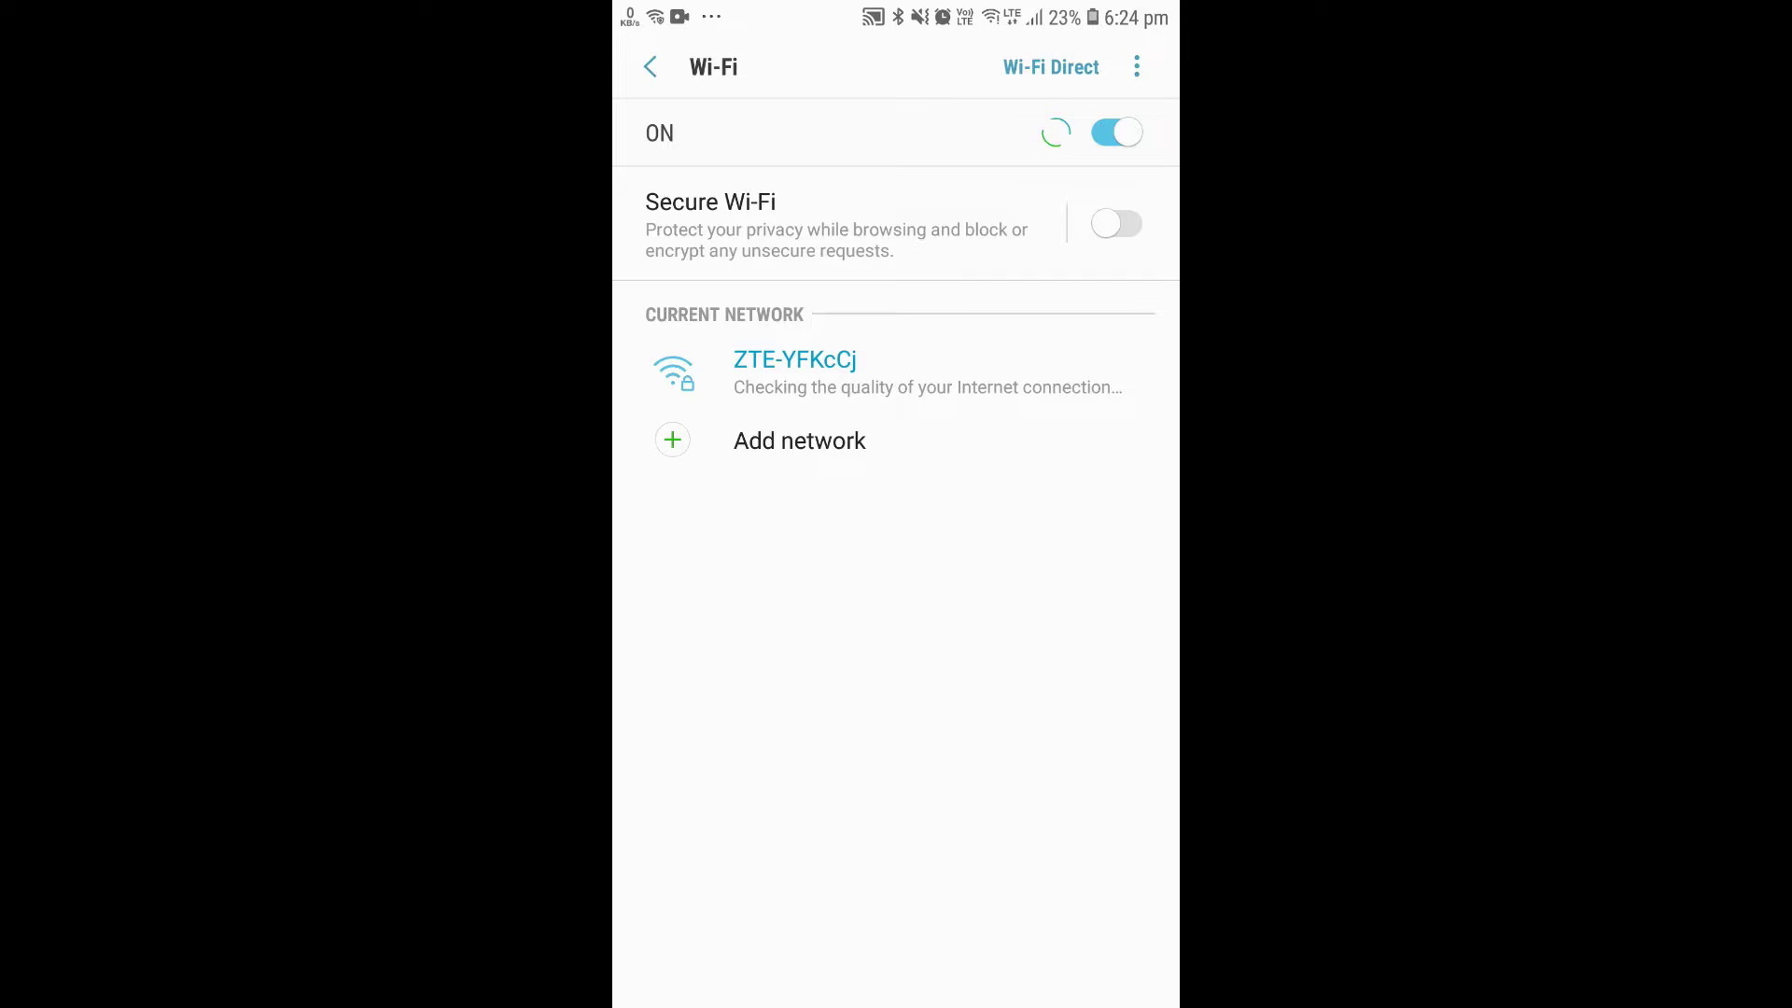
- Return to the home screen and launch Chrome
{"action": "key", "text": "super"}
{"action": "left_click", "coordinate": [1112, 885]}
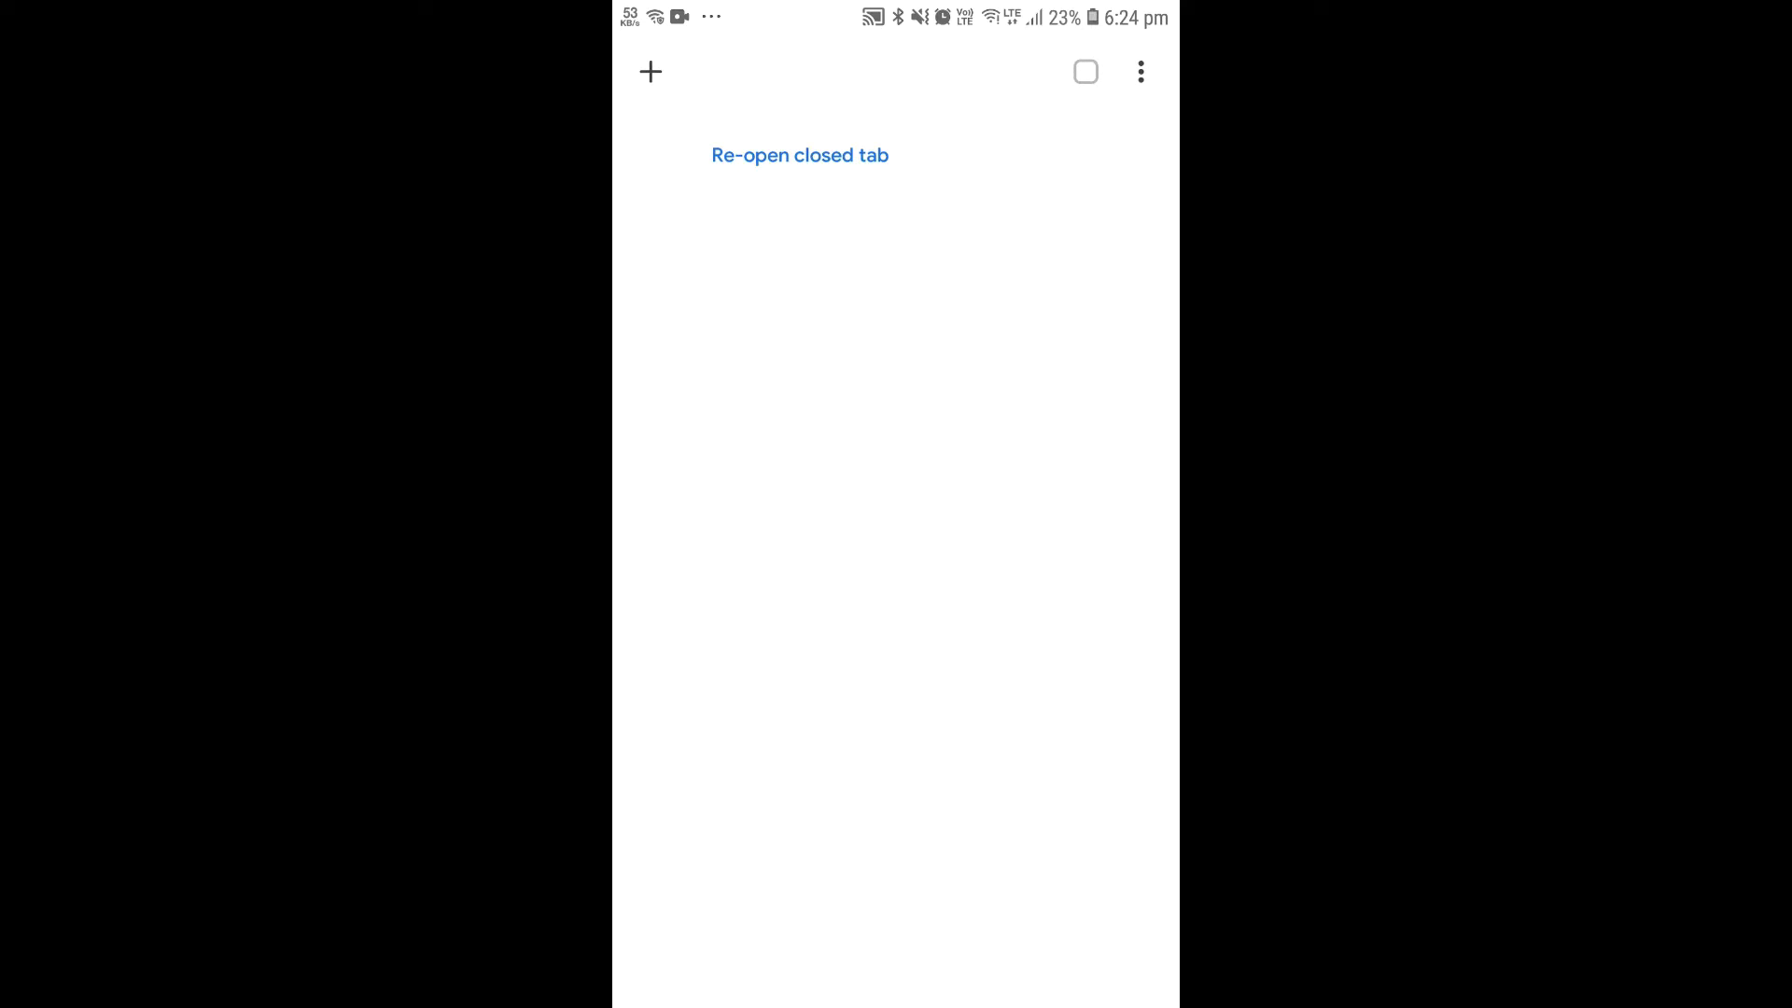
- Start a new tab and switch mobile data off from quick settings
{"action": "left_click", "coordinate": [652, 72]}
{"action": "left_click_drag", "start_coordinate": [897, 8], "coordinate": [896, 140]}
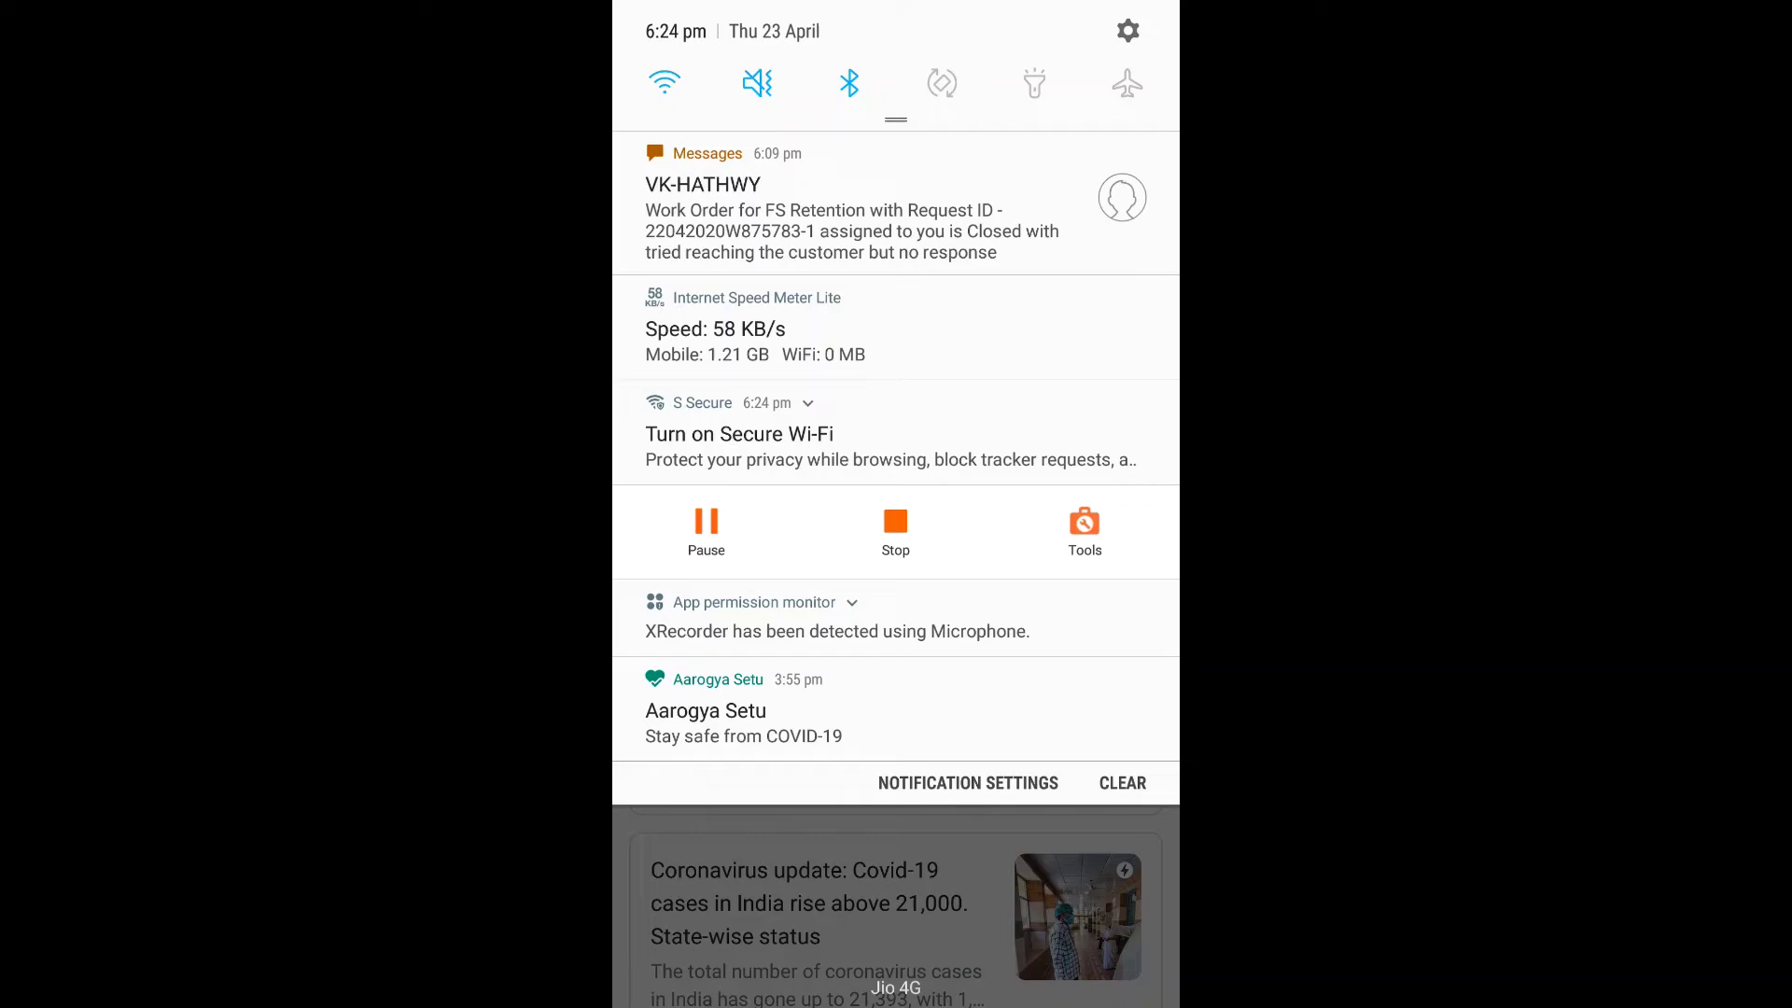
{"action": "left_click_drag", "start_coordinate": [897, 281], "coordinate": [896, 617]}
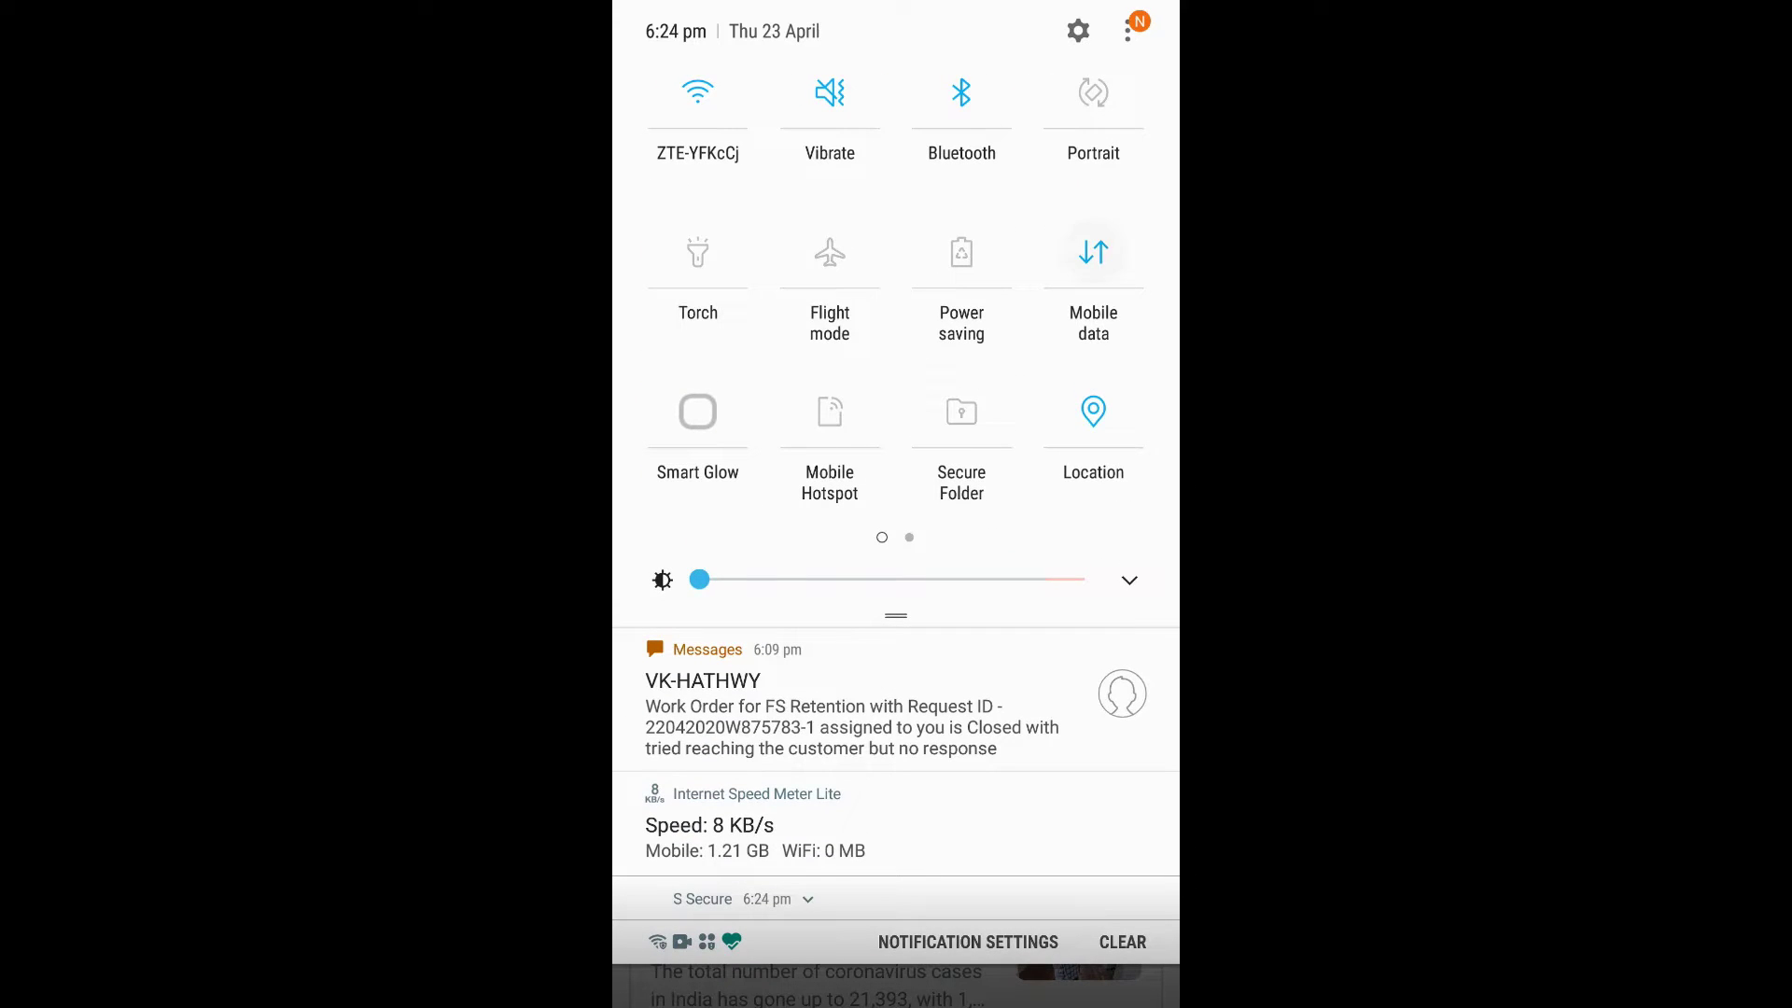
{"action": "left_click", "coordinate": [1094, 252]}
{"action": "left_click_drag", "start_coordinate": [896, 840], "coordinate": [896, 140]}
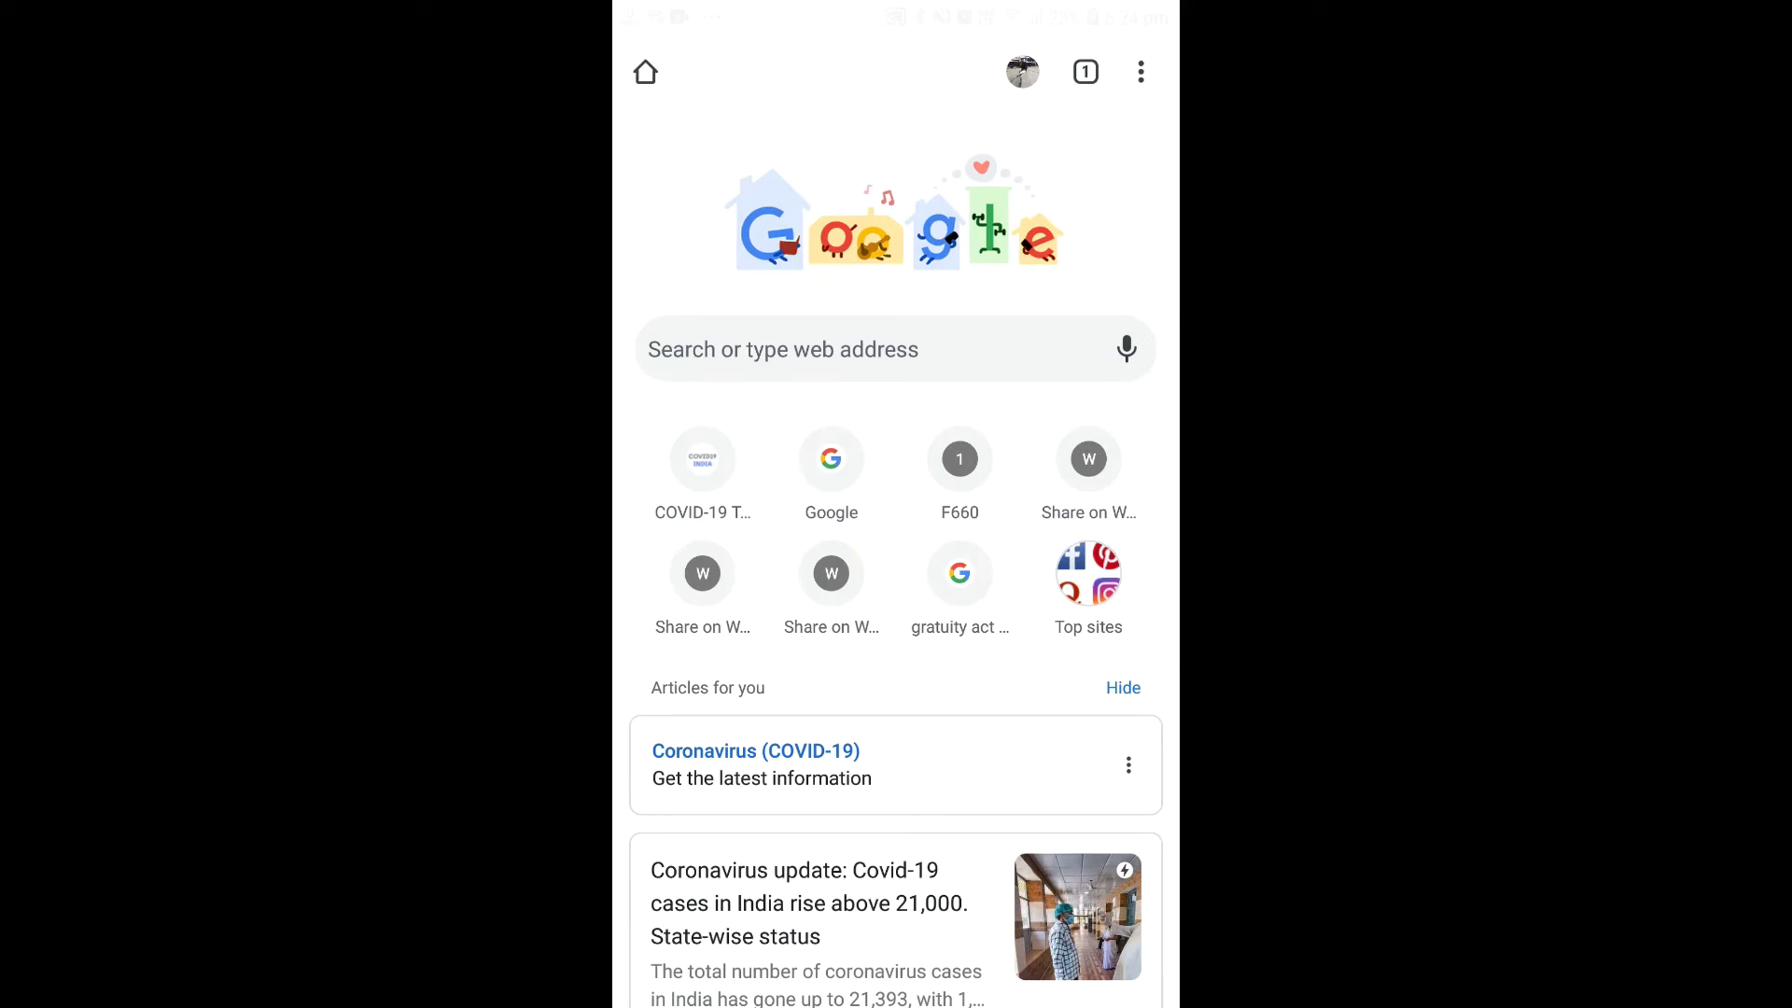
- Enter the router address 192.168.1.1 to load its login page
{"action": "left_click", "coordinate": [785, 349]}
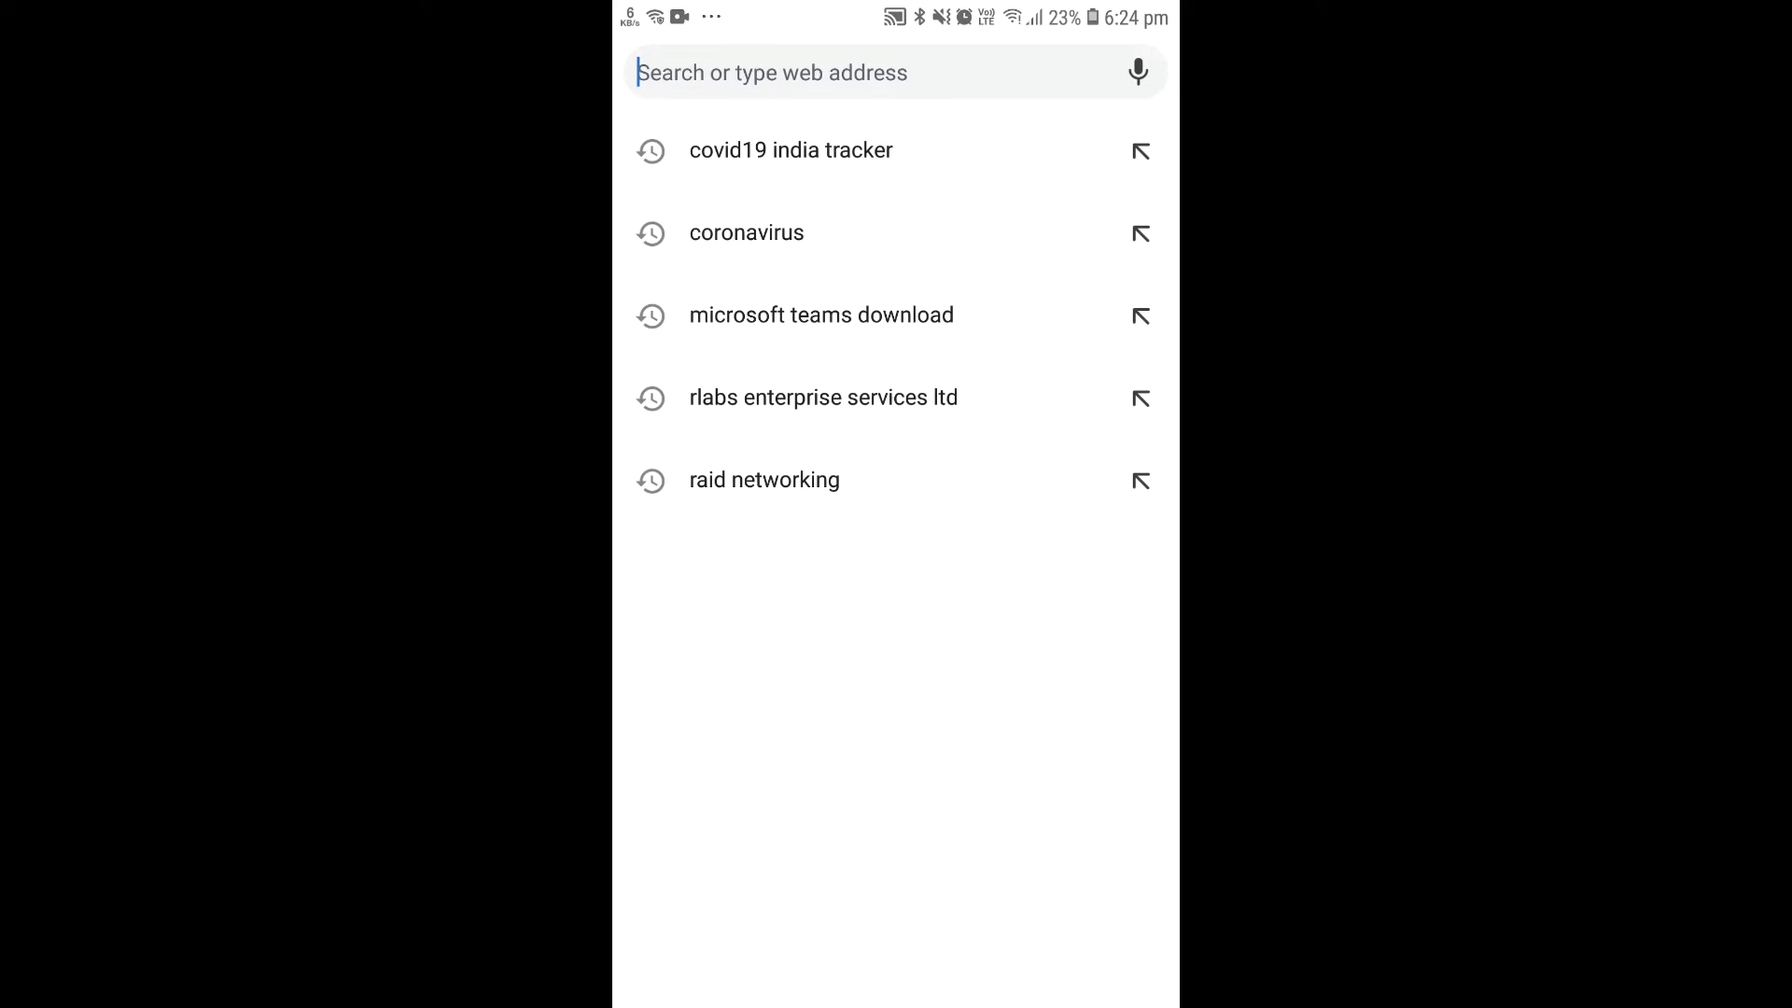
{"action": "left_click", "coordinate": [642, 74]}
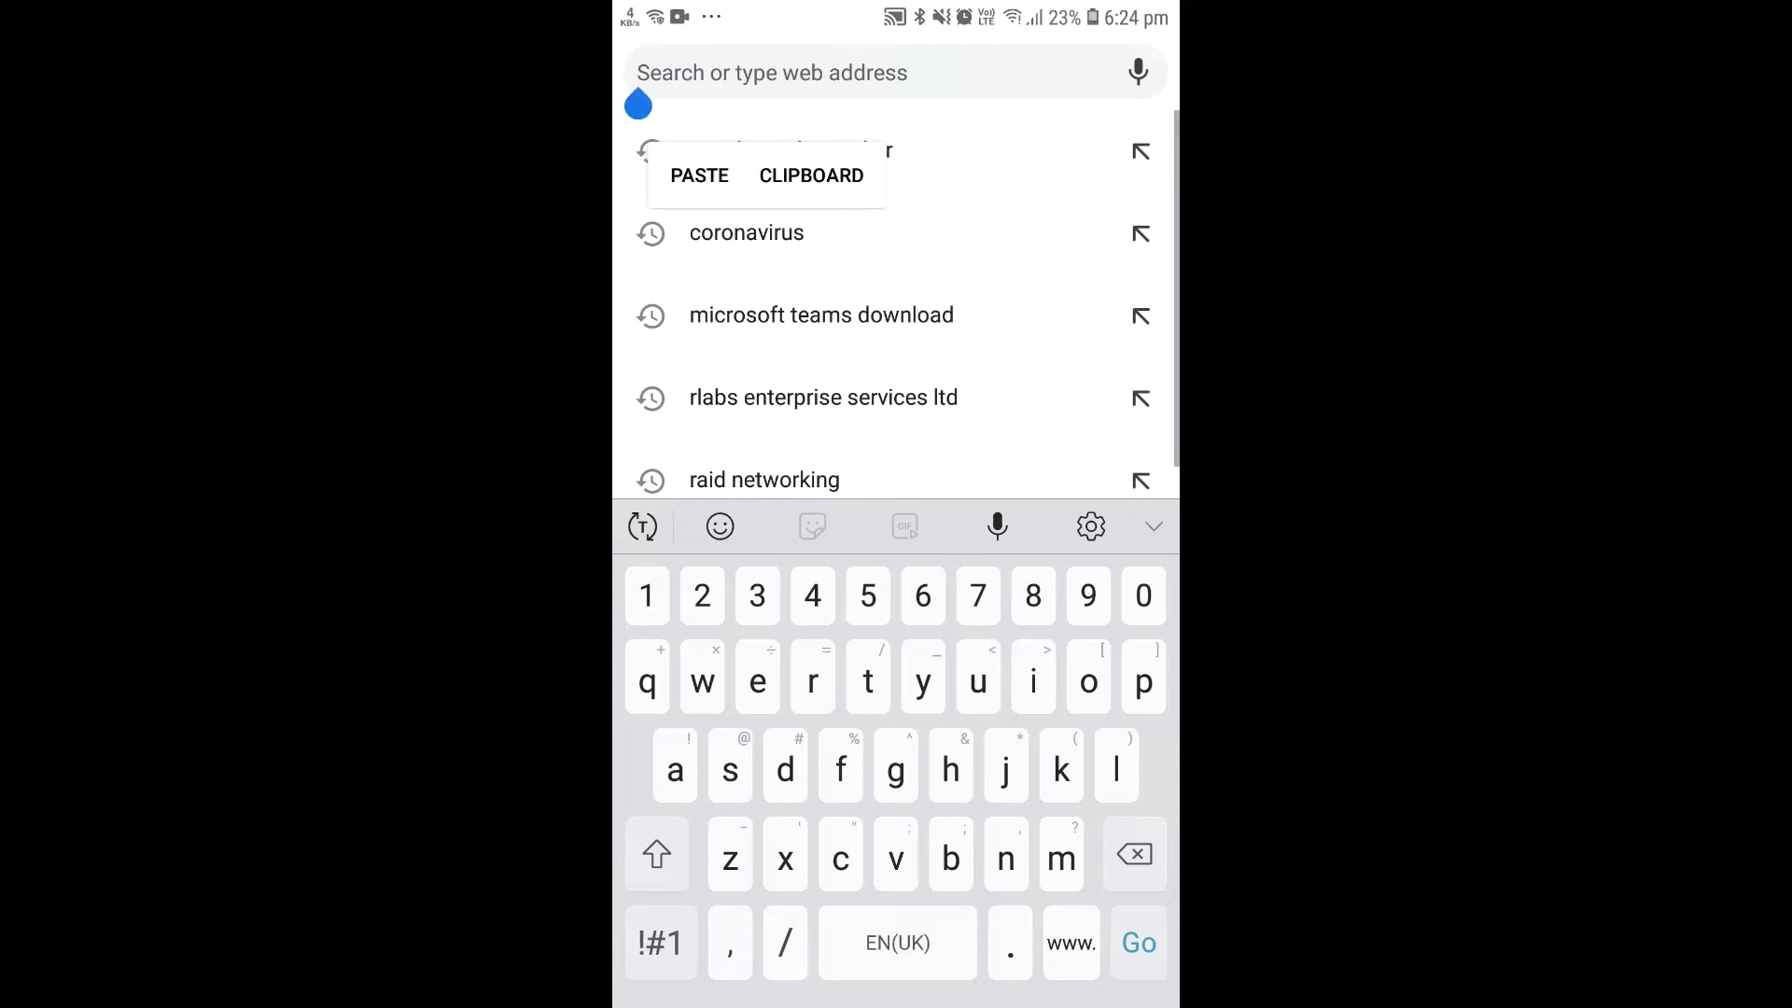
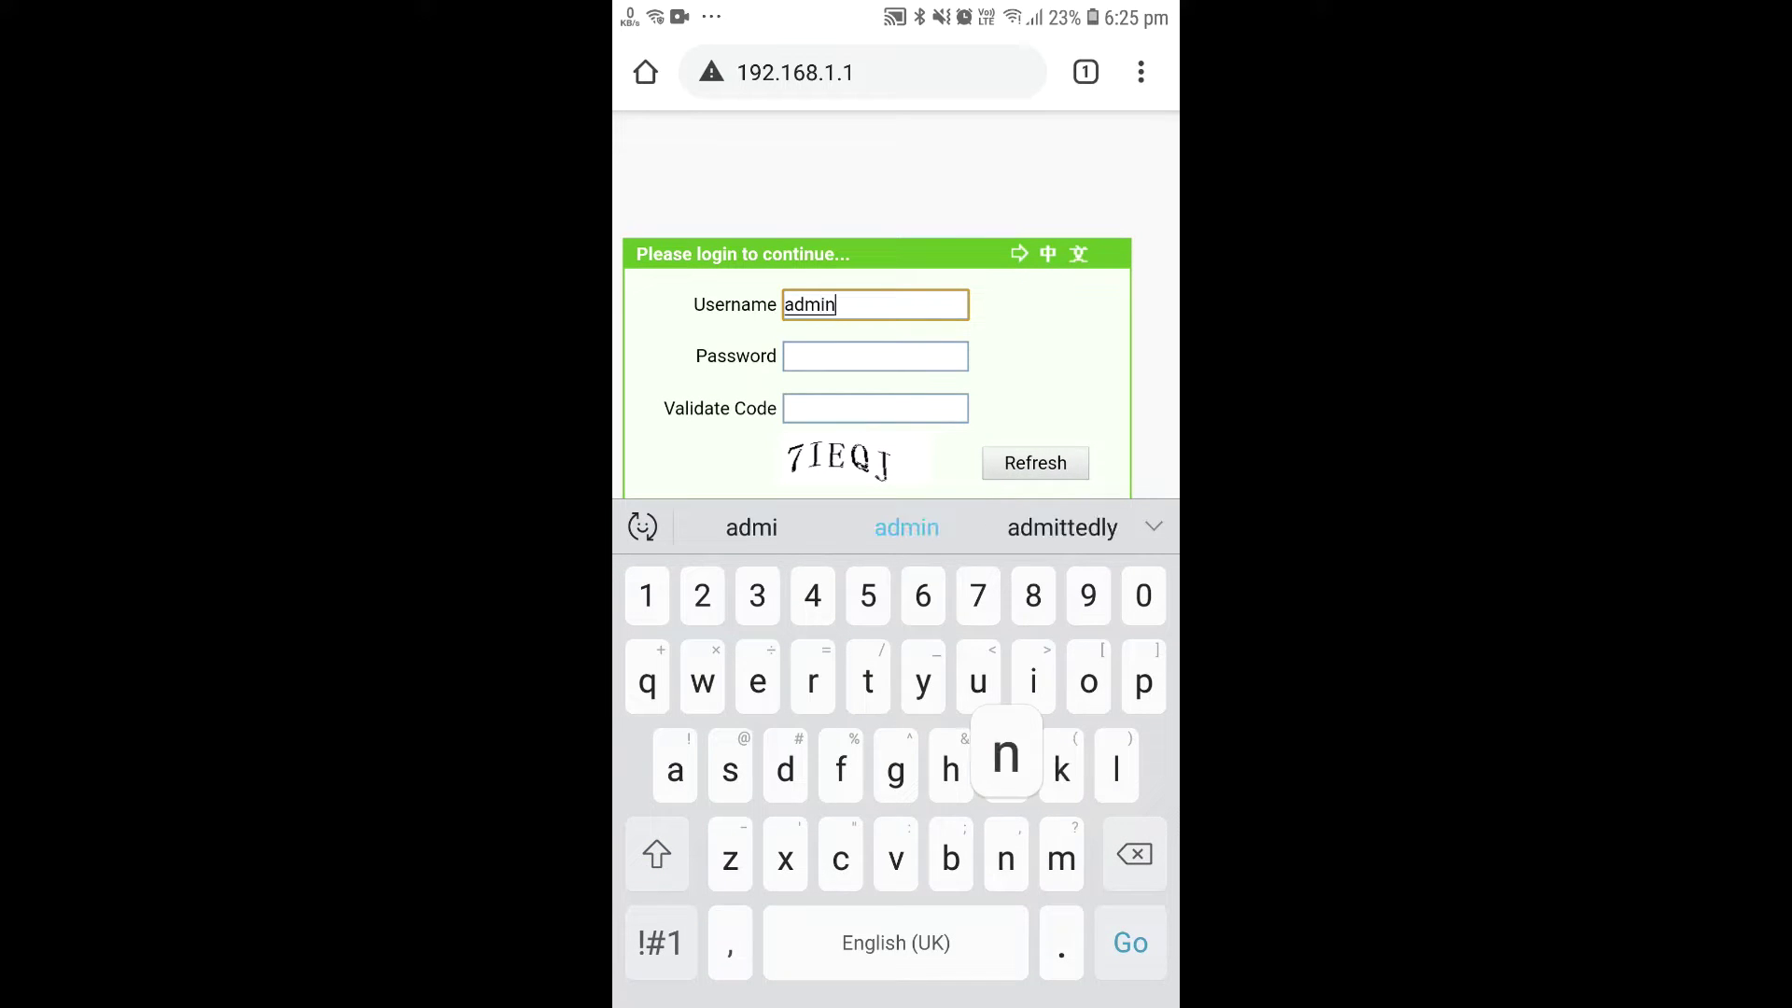
- Log in to the router as admin with the password and validation code 7IEQJ
{"action": "left_click", "coordinate": [876, 357]}
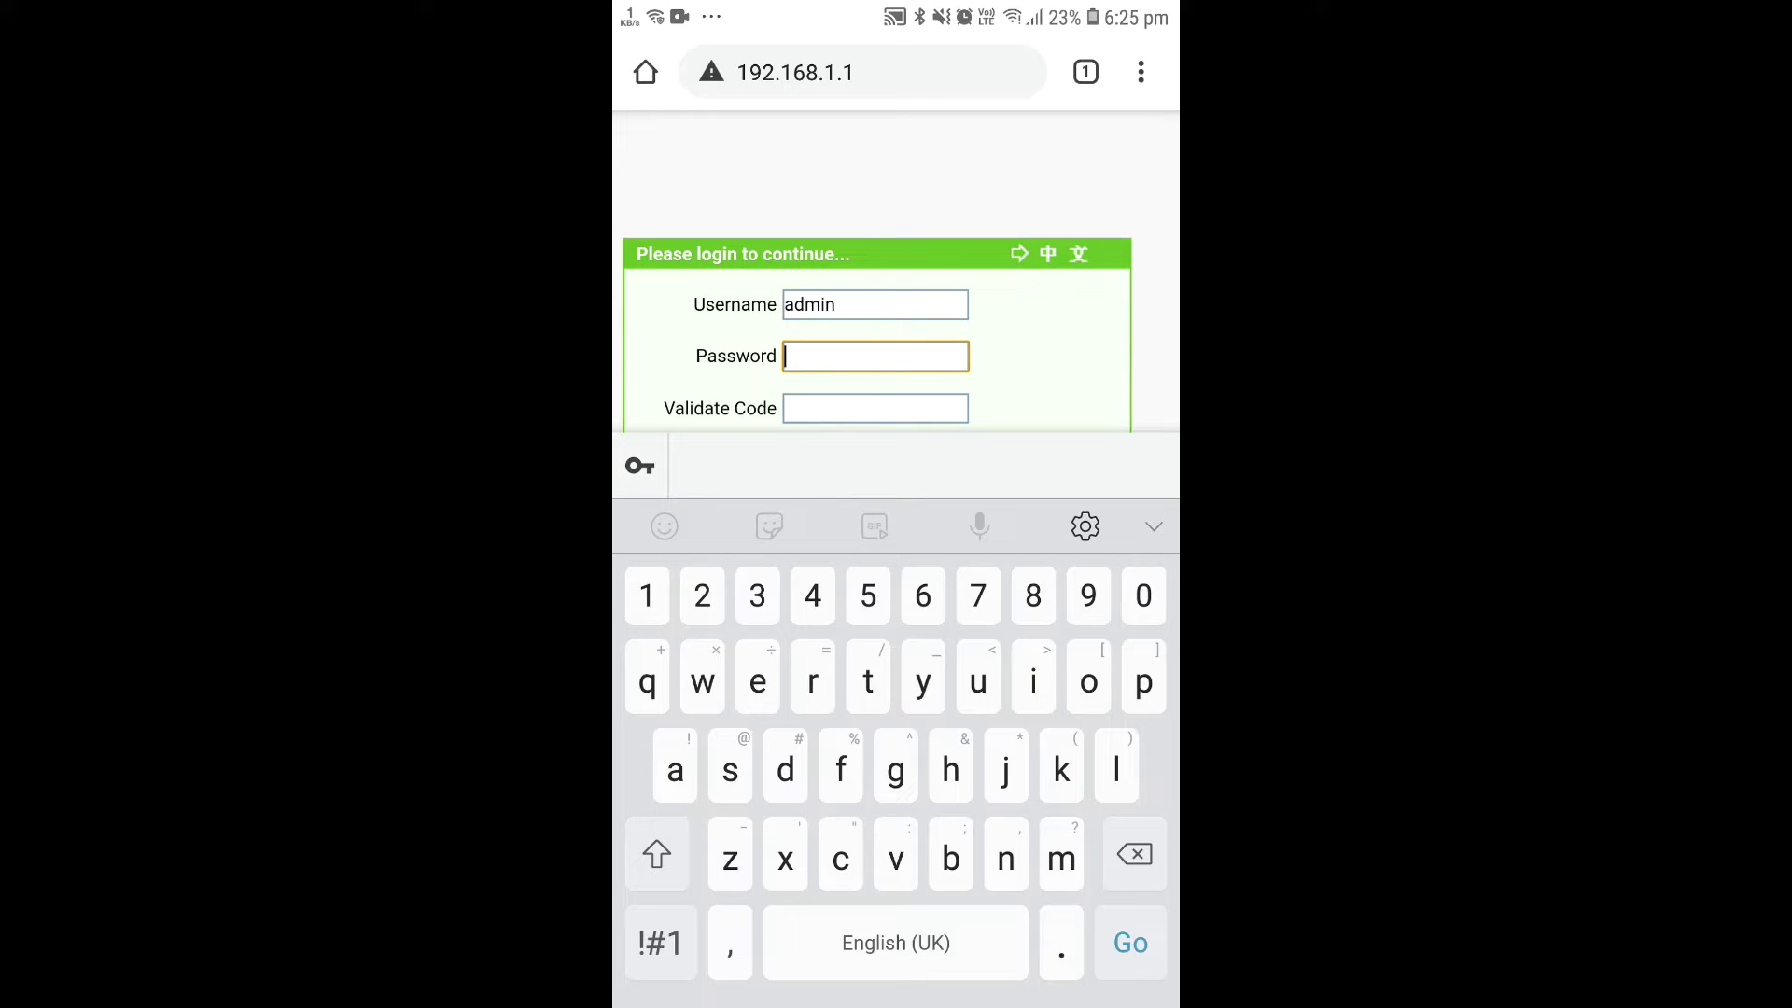
{"action": "key", "text": "shift"}
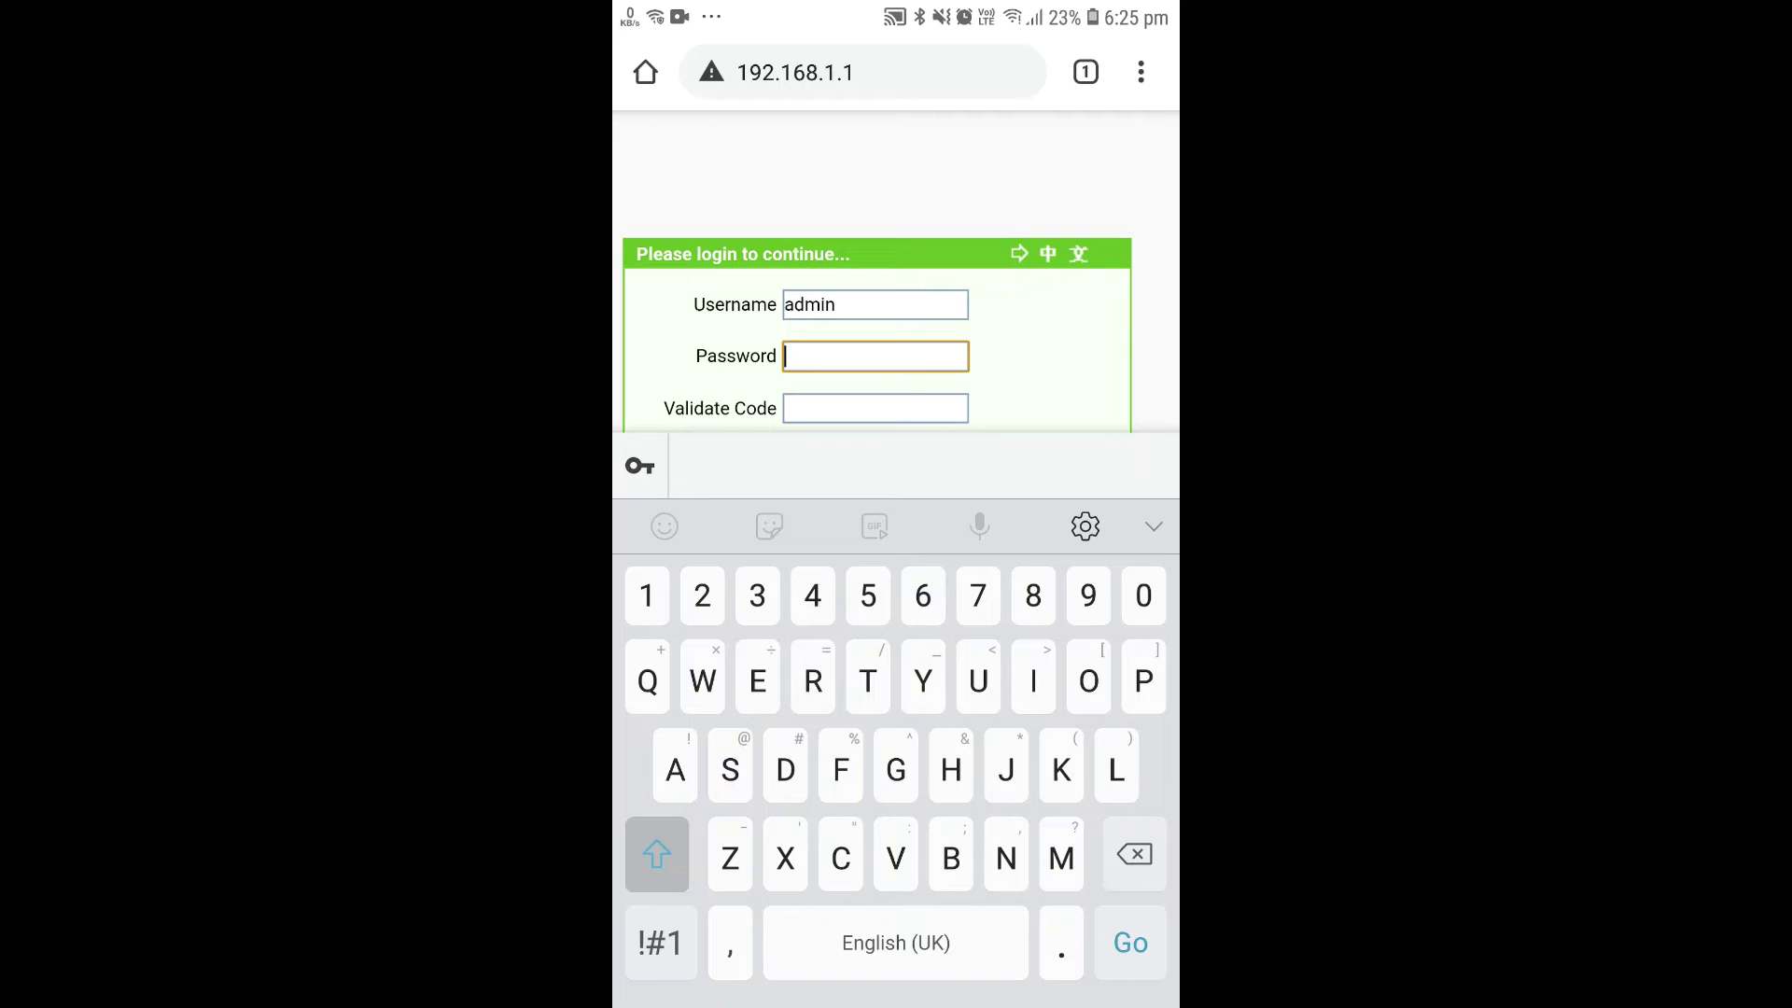
{"action": "key", "text": "shift"}
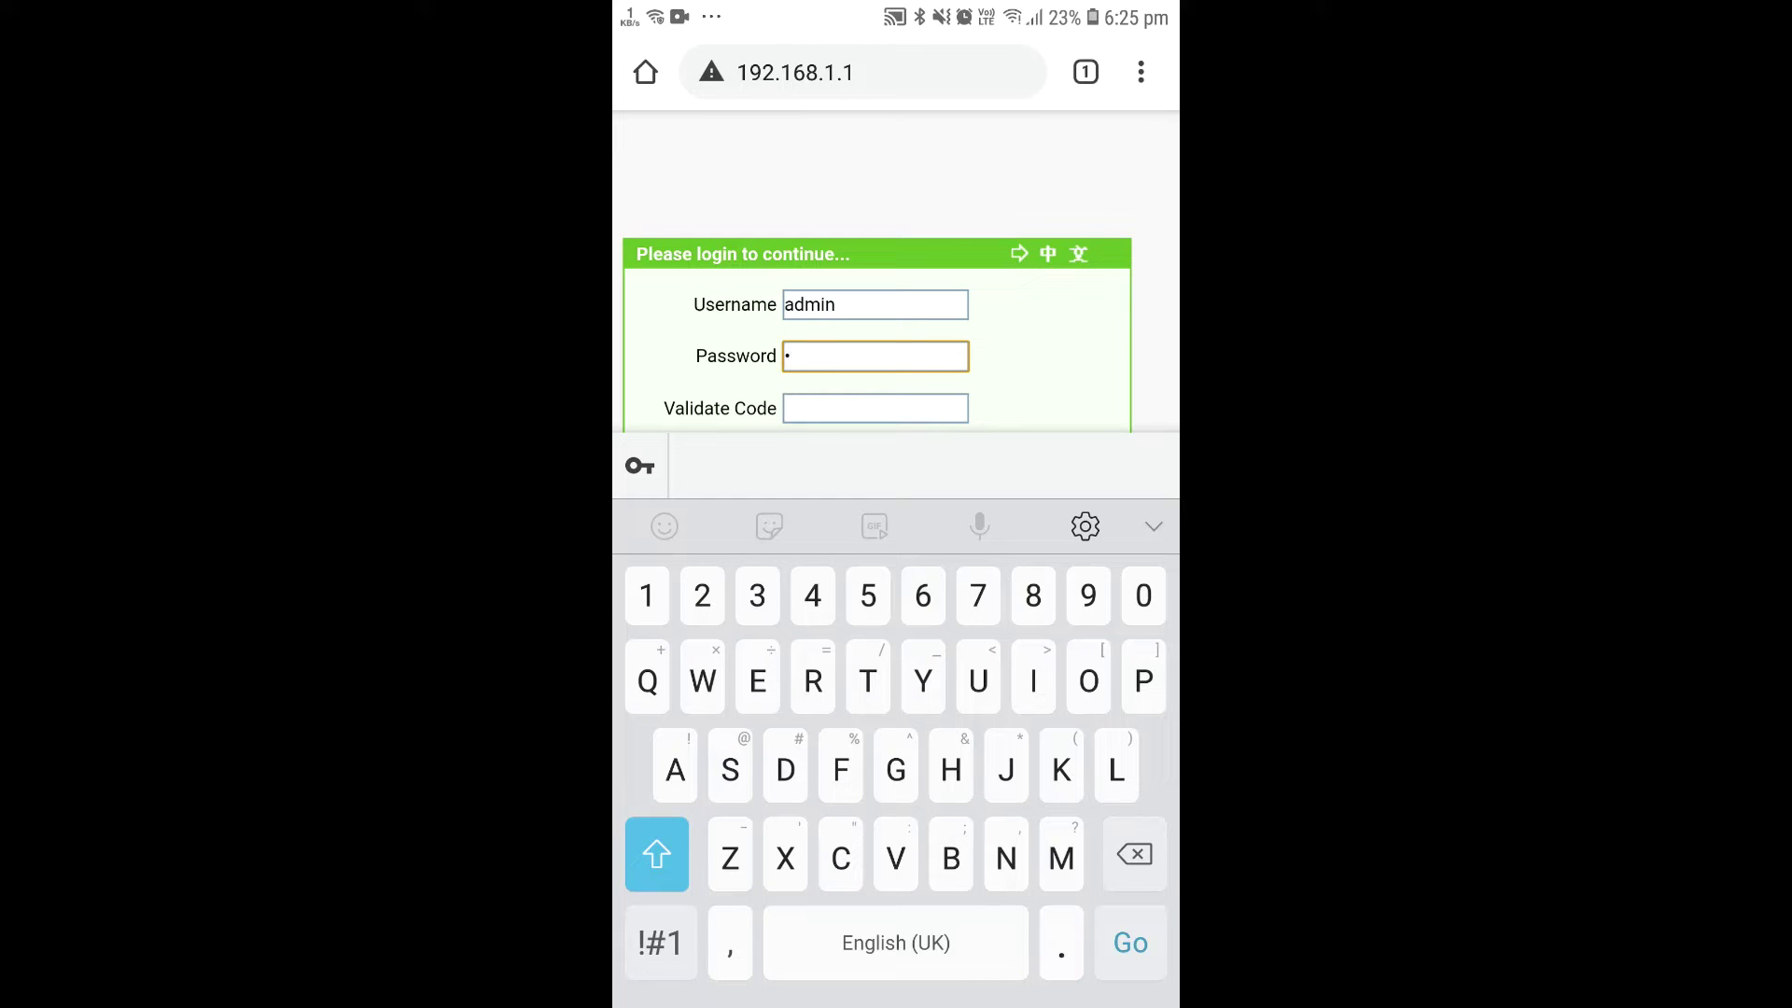
{"action": "scroll", "coordinate": [896, 299], "scroll_direction": "down", "scroll_amount": 2}
{"action": "left_click", "coordinate": [874, 304]}
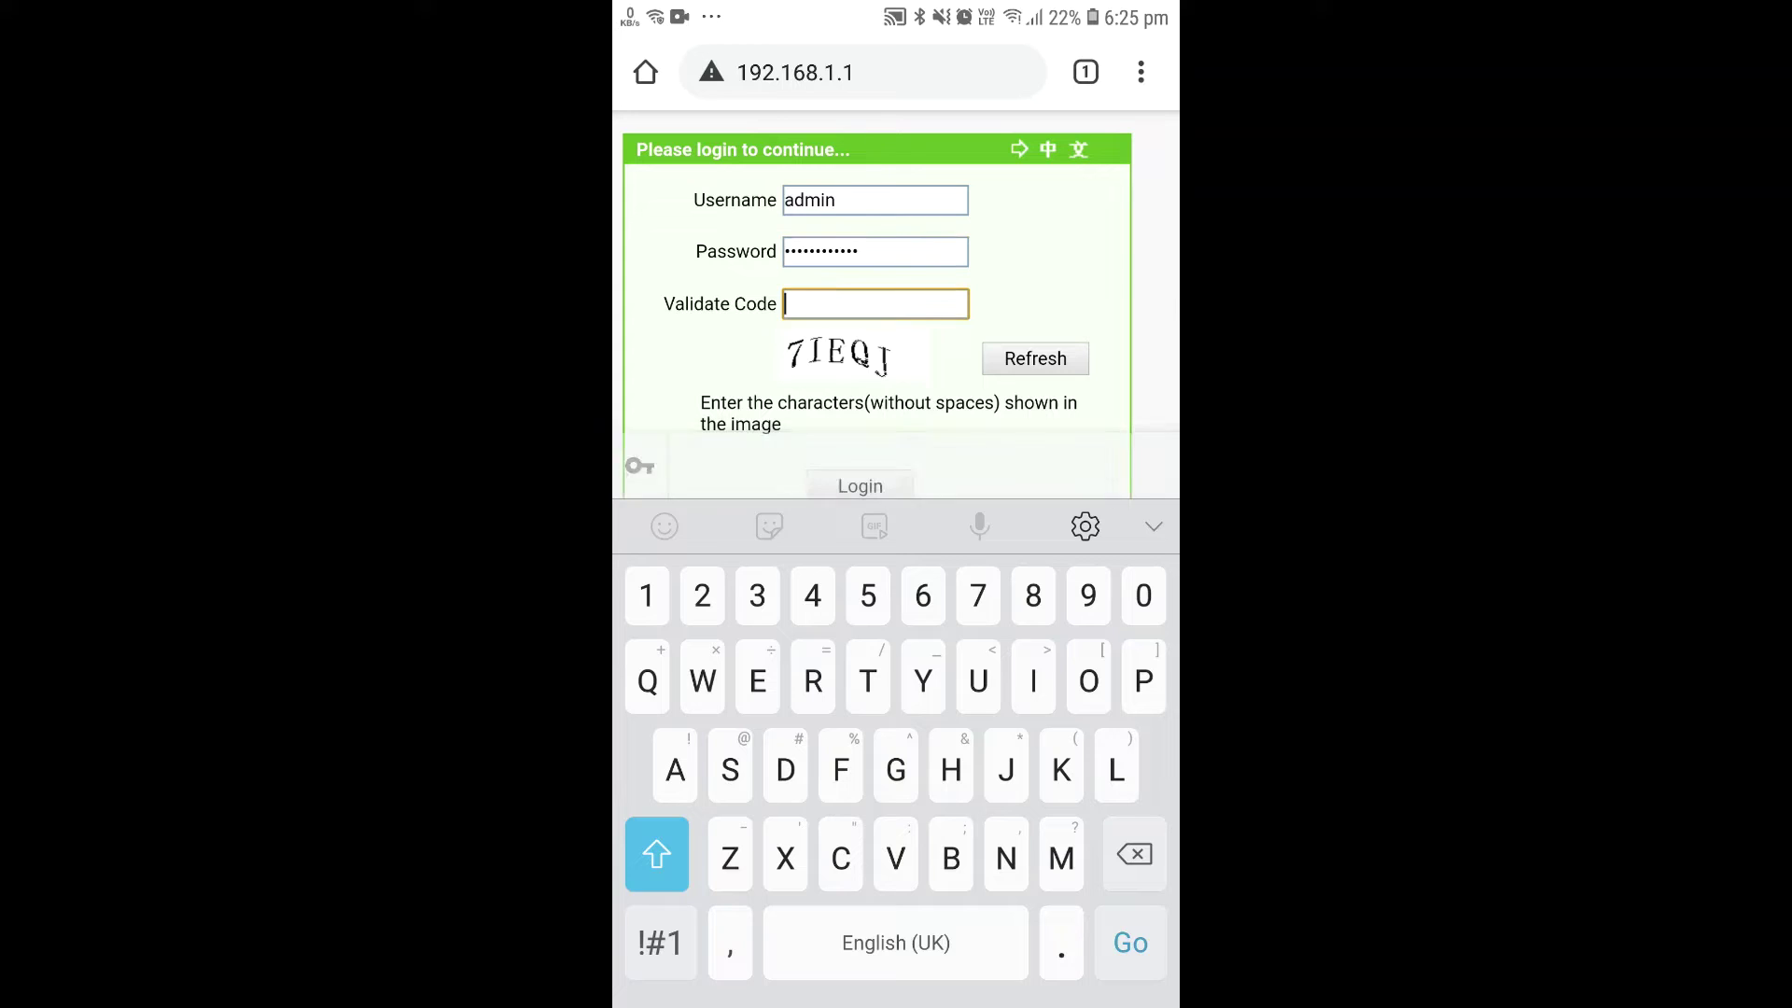
{"action": "type", "text": "7"}
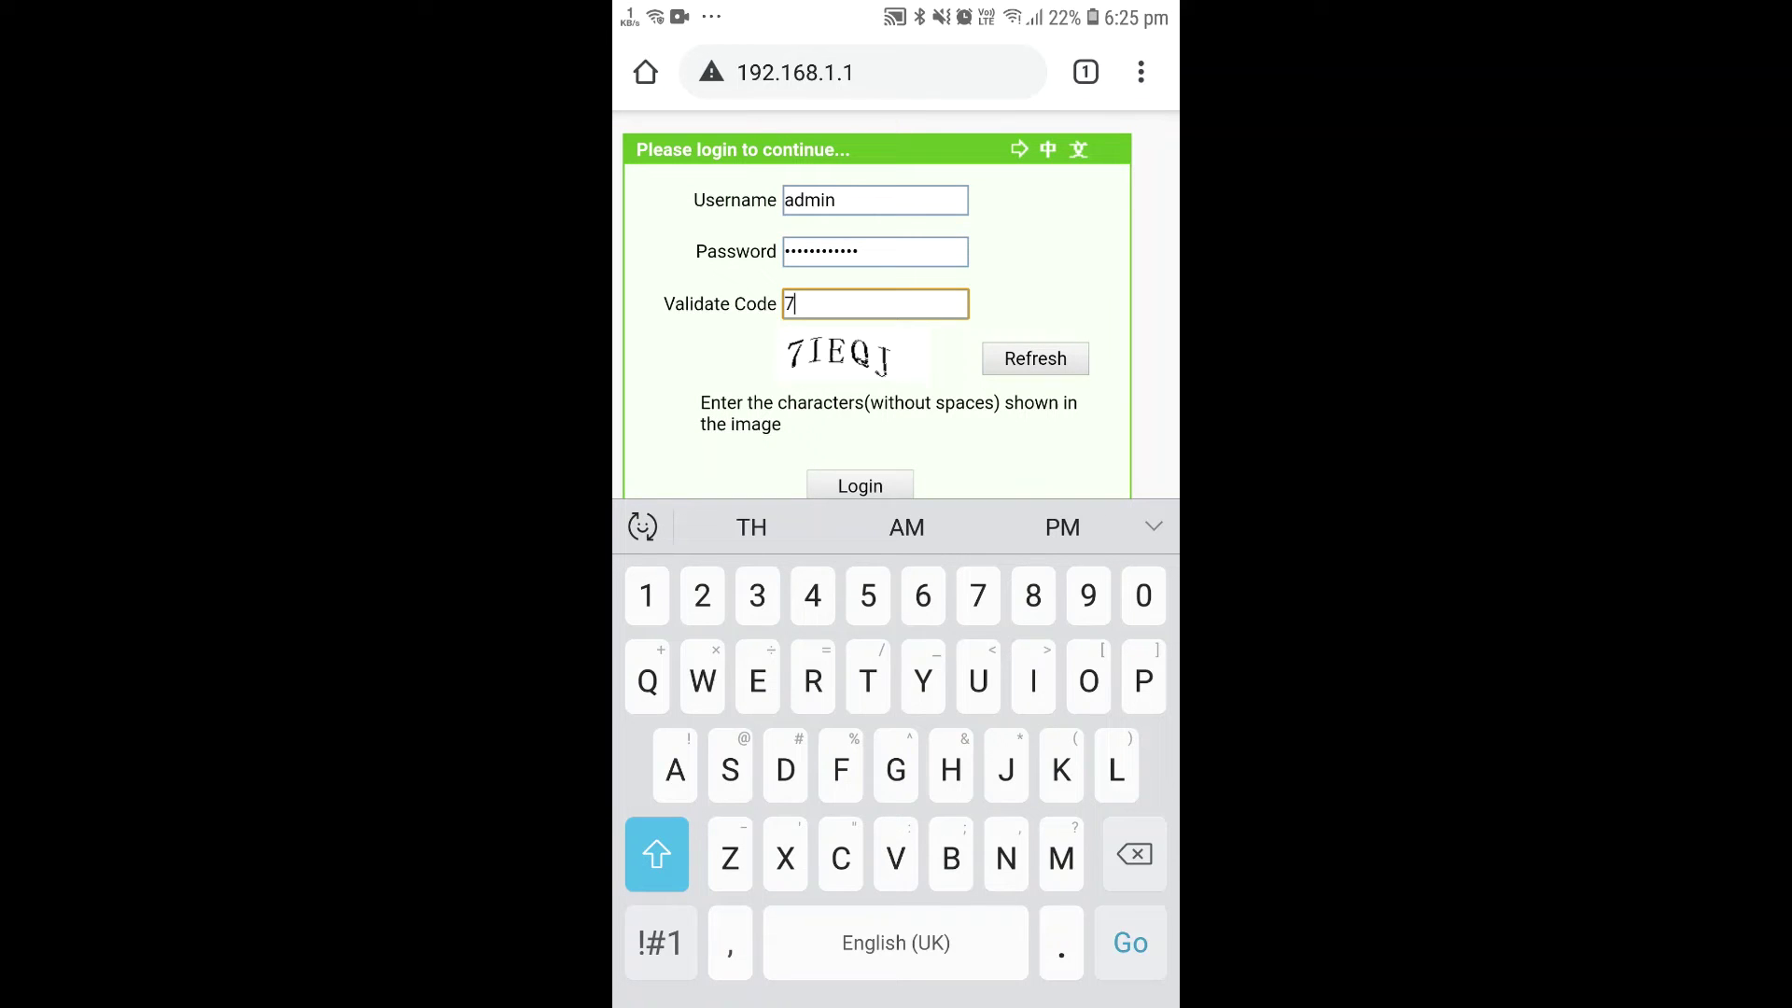
{"action": "type", "text": "I"}
{"action": "type", "text": "EQ"}
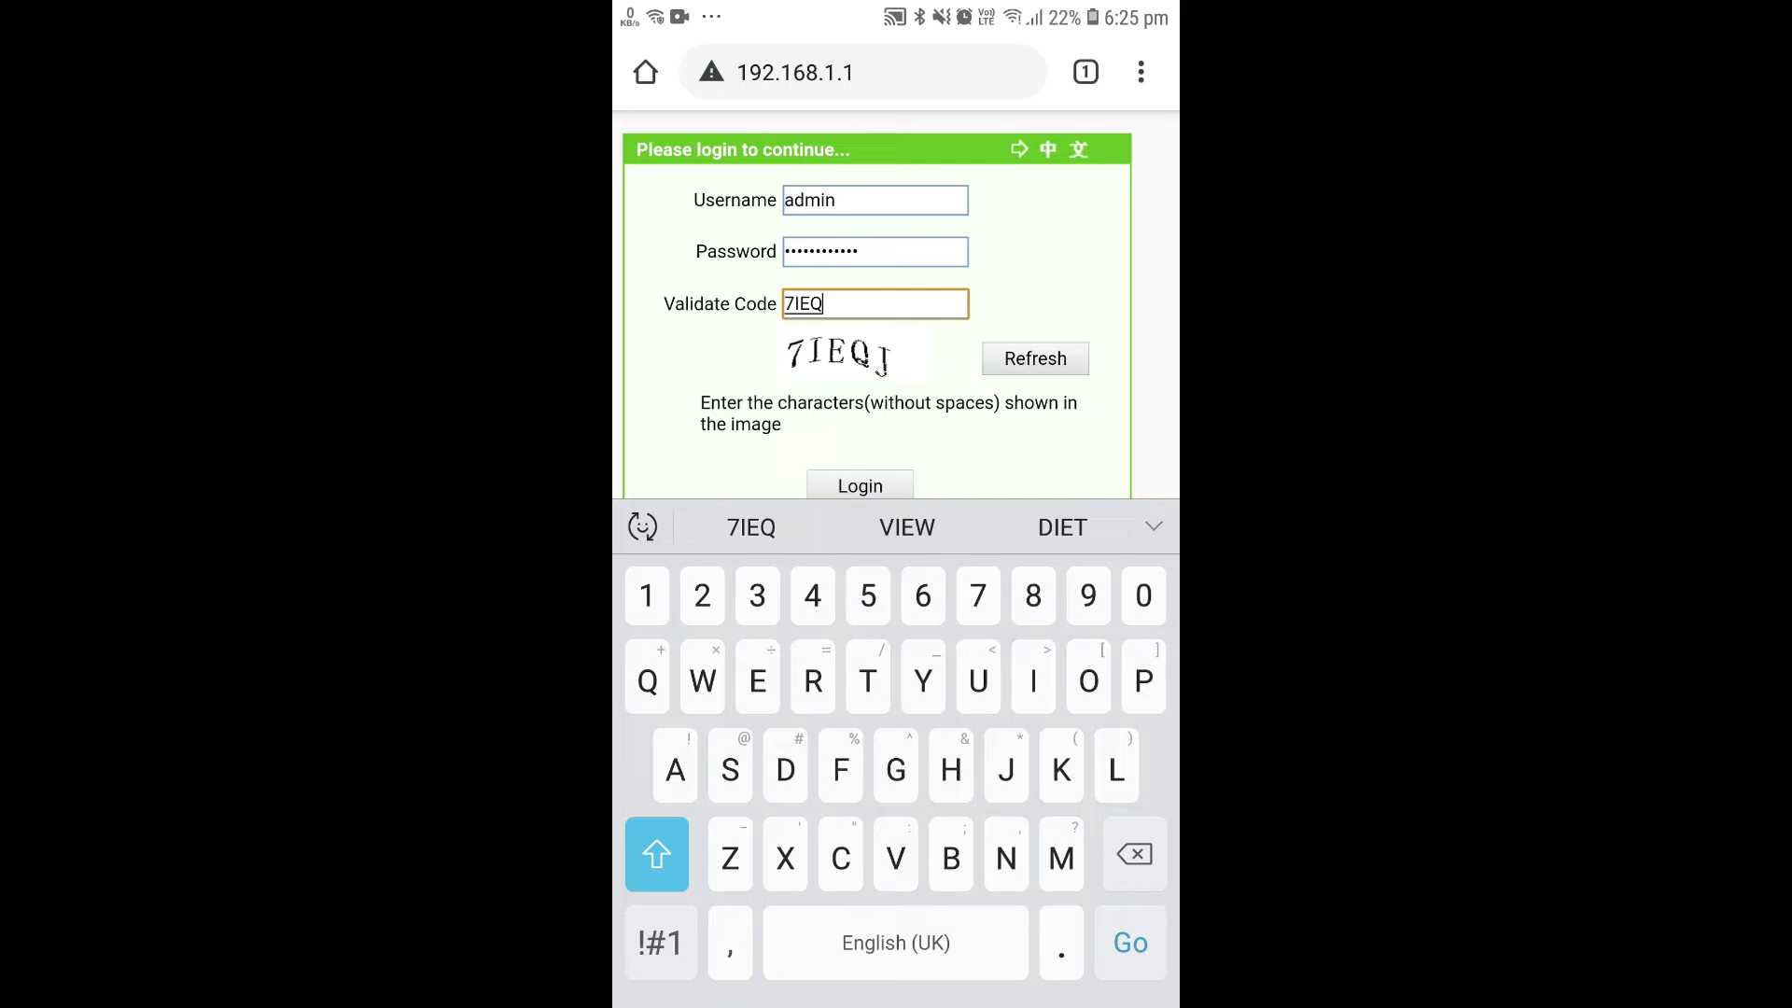
{"action": "type", "text": "J"}
{"action": "left_click", "coordinate": [860, 486]}
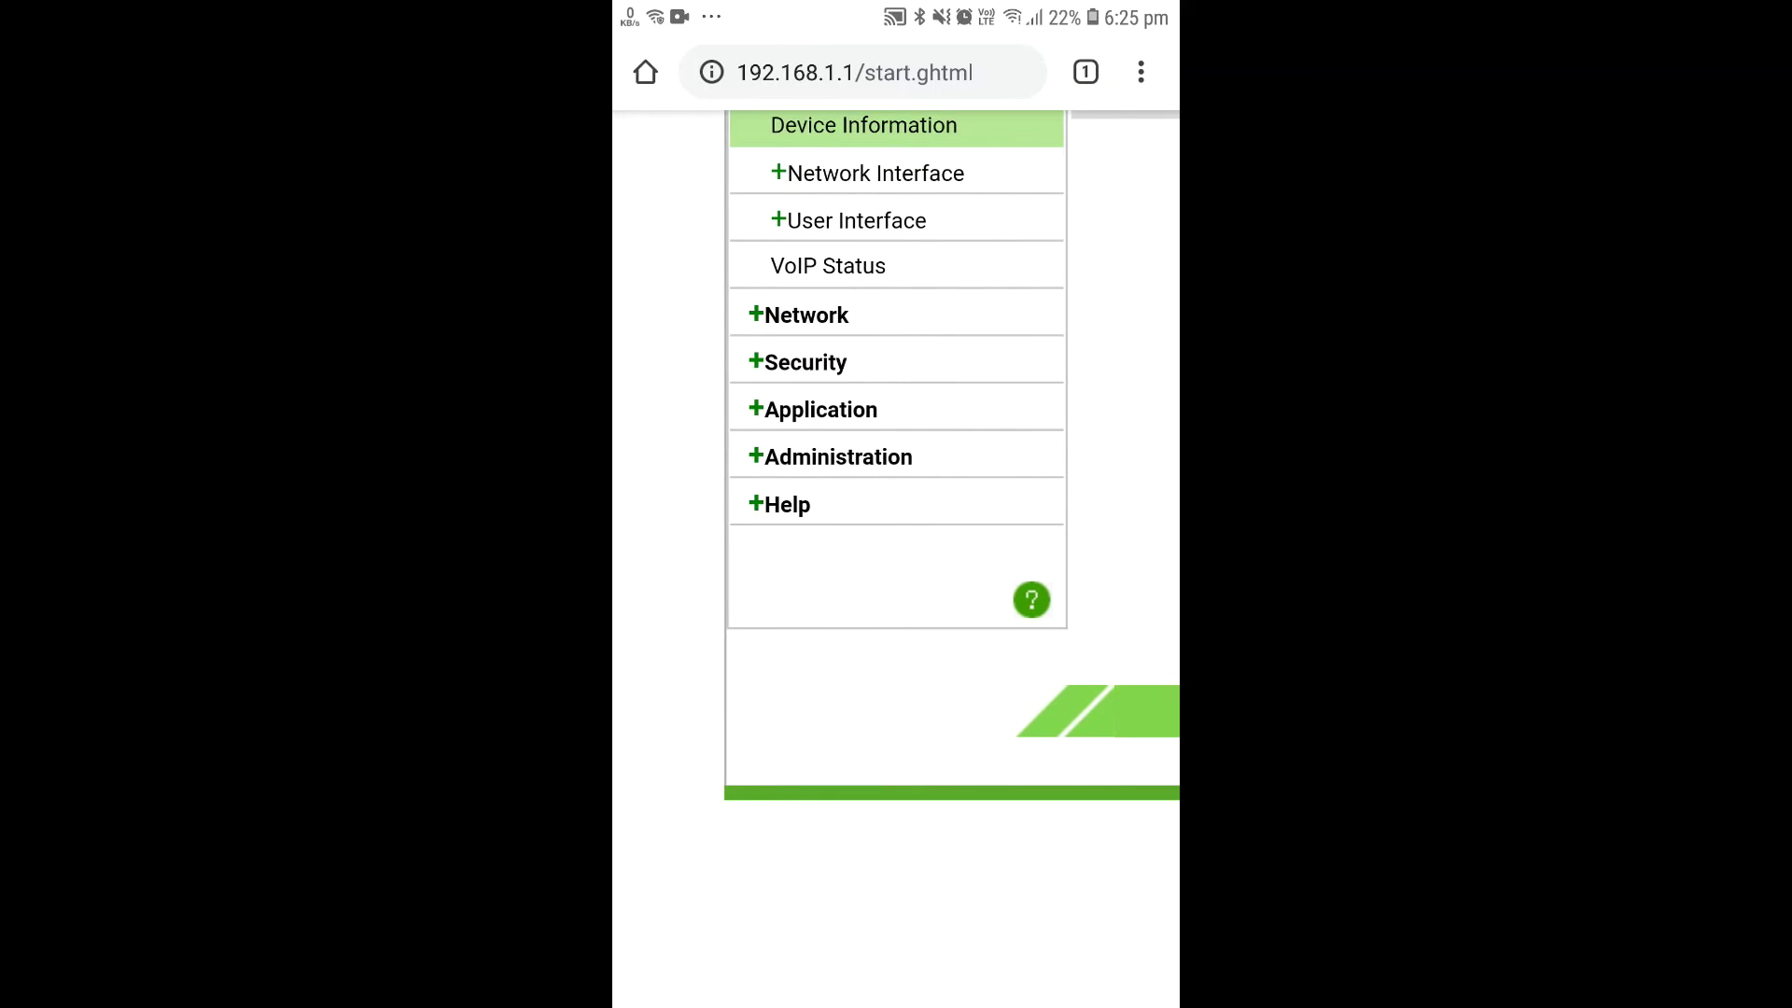
- Expand the Network section of the router menu to reach WLAN Basic settings
{"action": "double_click", "coordinate": [896, 420]}
{"action": "double_click", "coordinate": [719, 238]}
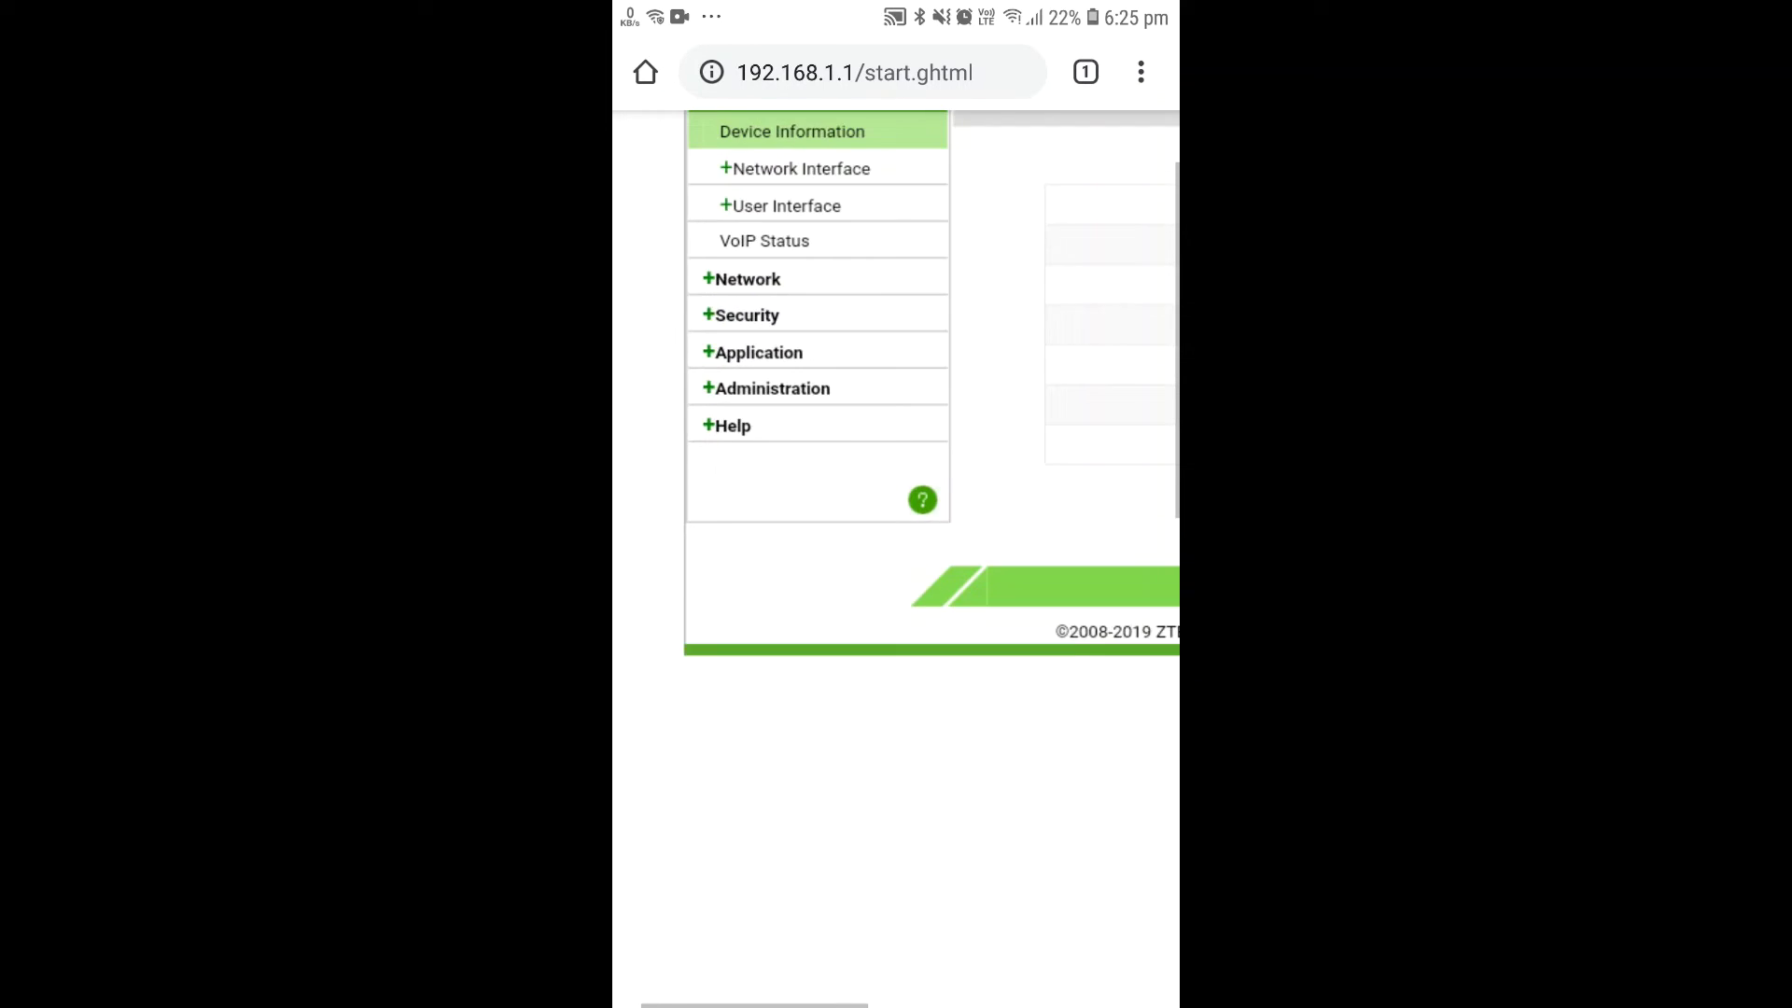
{"action": "left_click", "coordinate": [824, 414]}
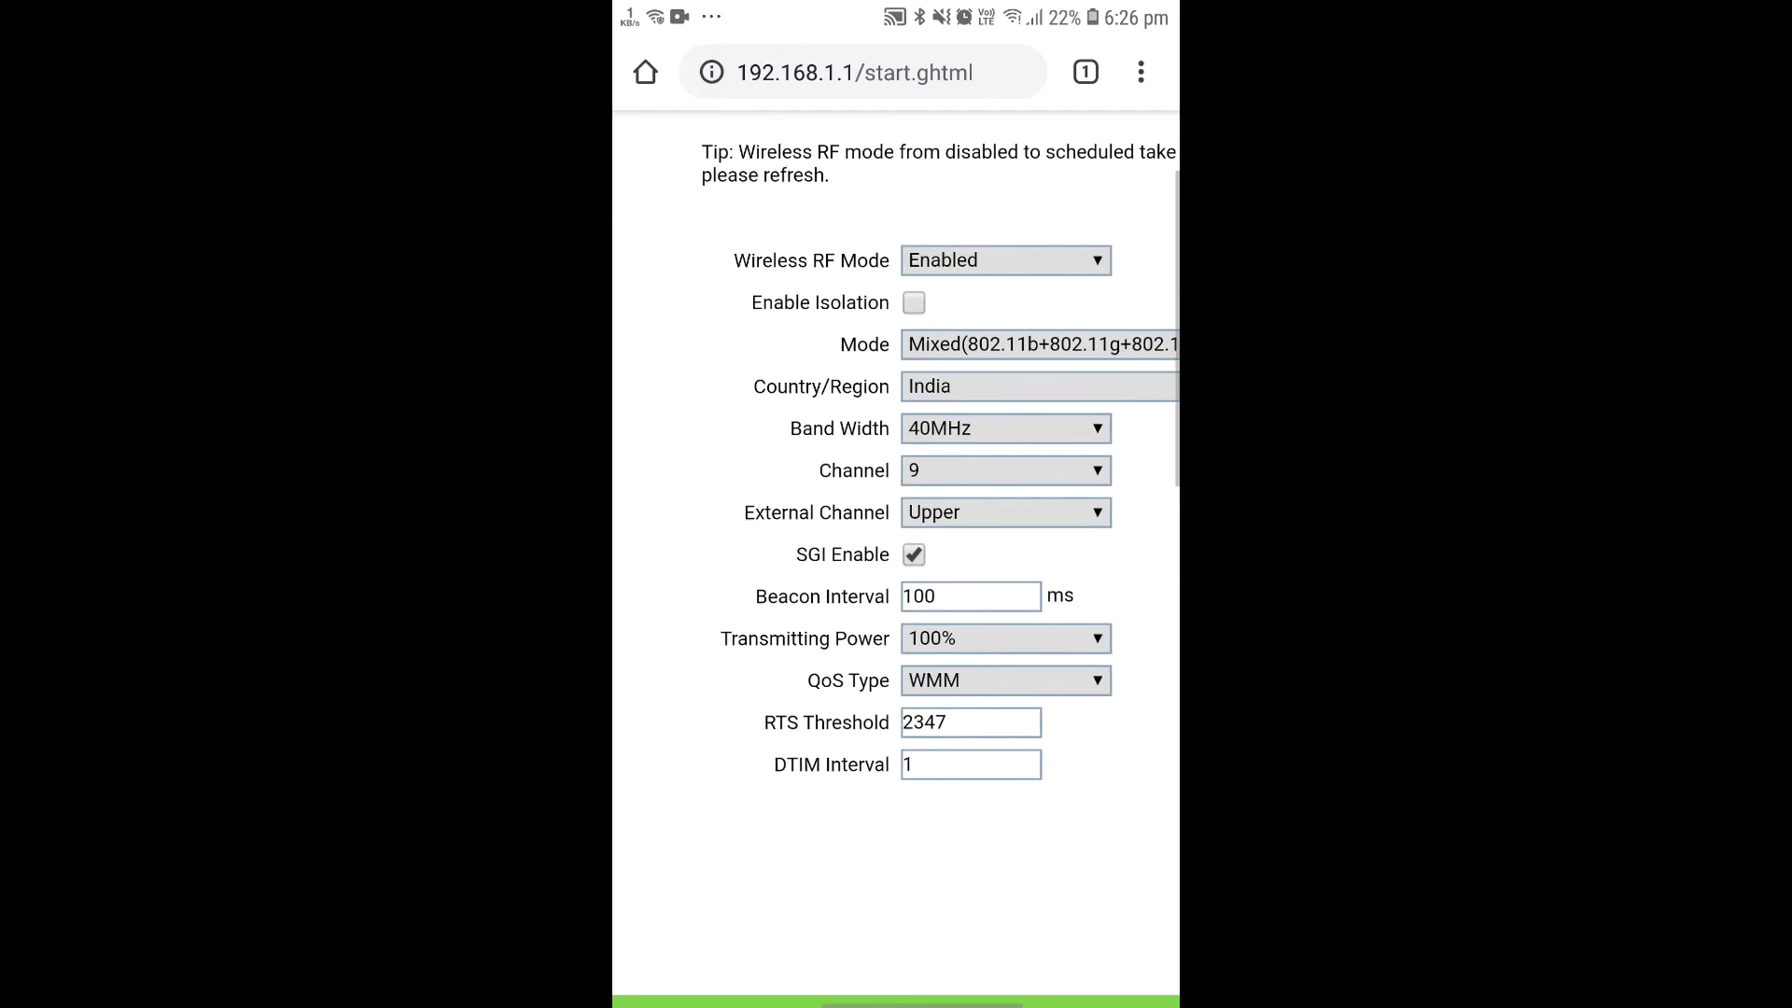
- Pan the wireless basic settings form to view Mode, Country/Region and the other fields
{"action": "left_click_drag", "start_coordinate": [980, 560], "coordinate": [820, 560]}
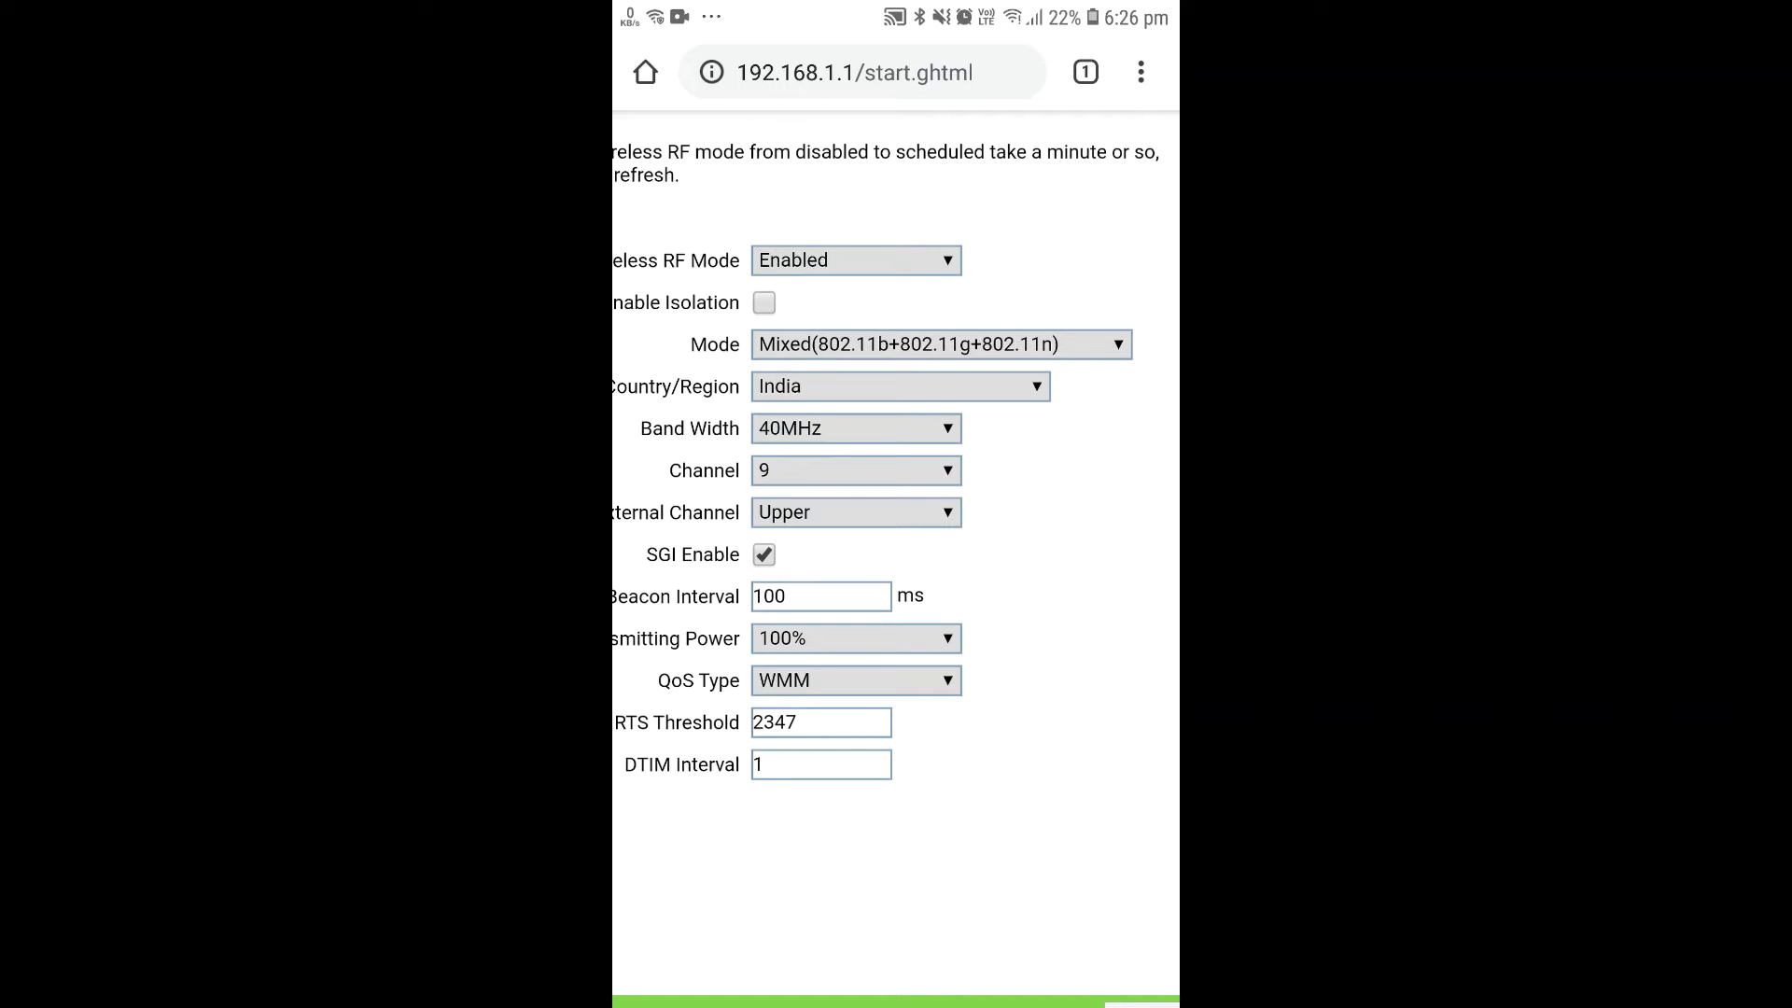
{"action": "left_click_drag", "start_coordinate": [840, 560], "coordinate": [869, 560]}
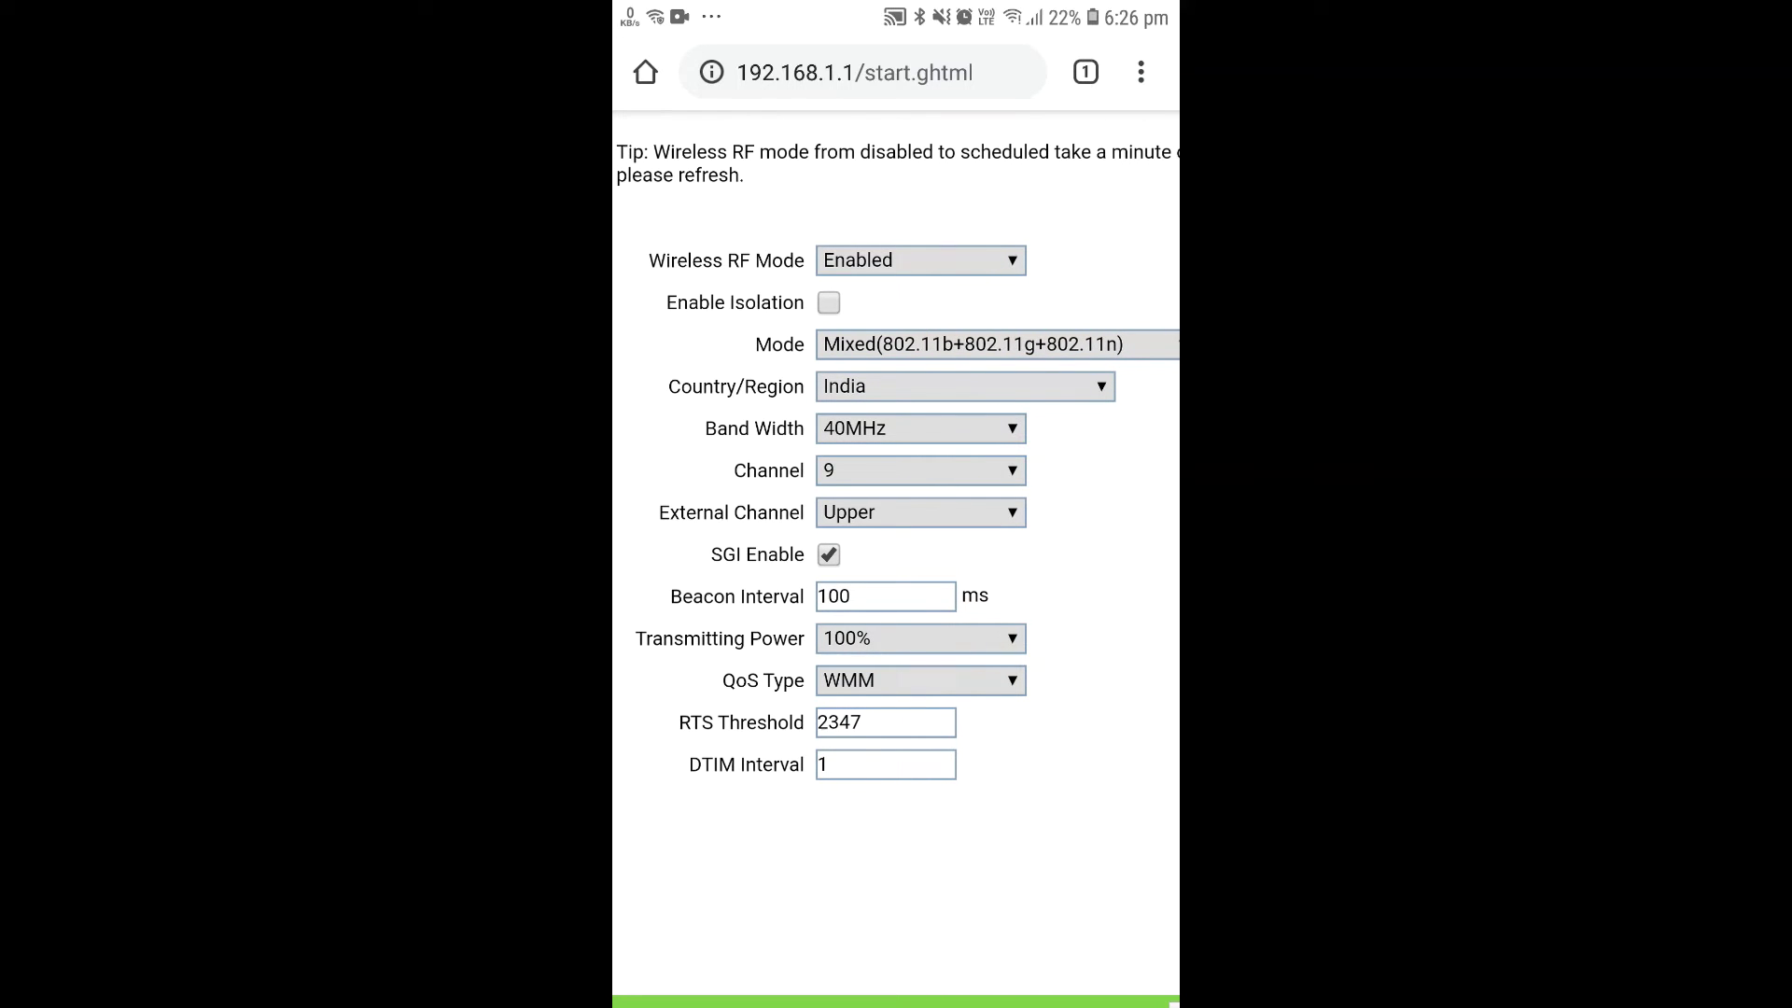
{"action": "left_click_drag", "start_coordinate": [840, 561], "coordinate": [841, 594]}
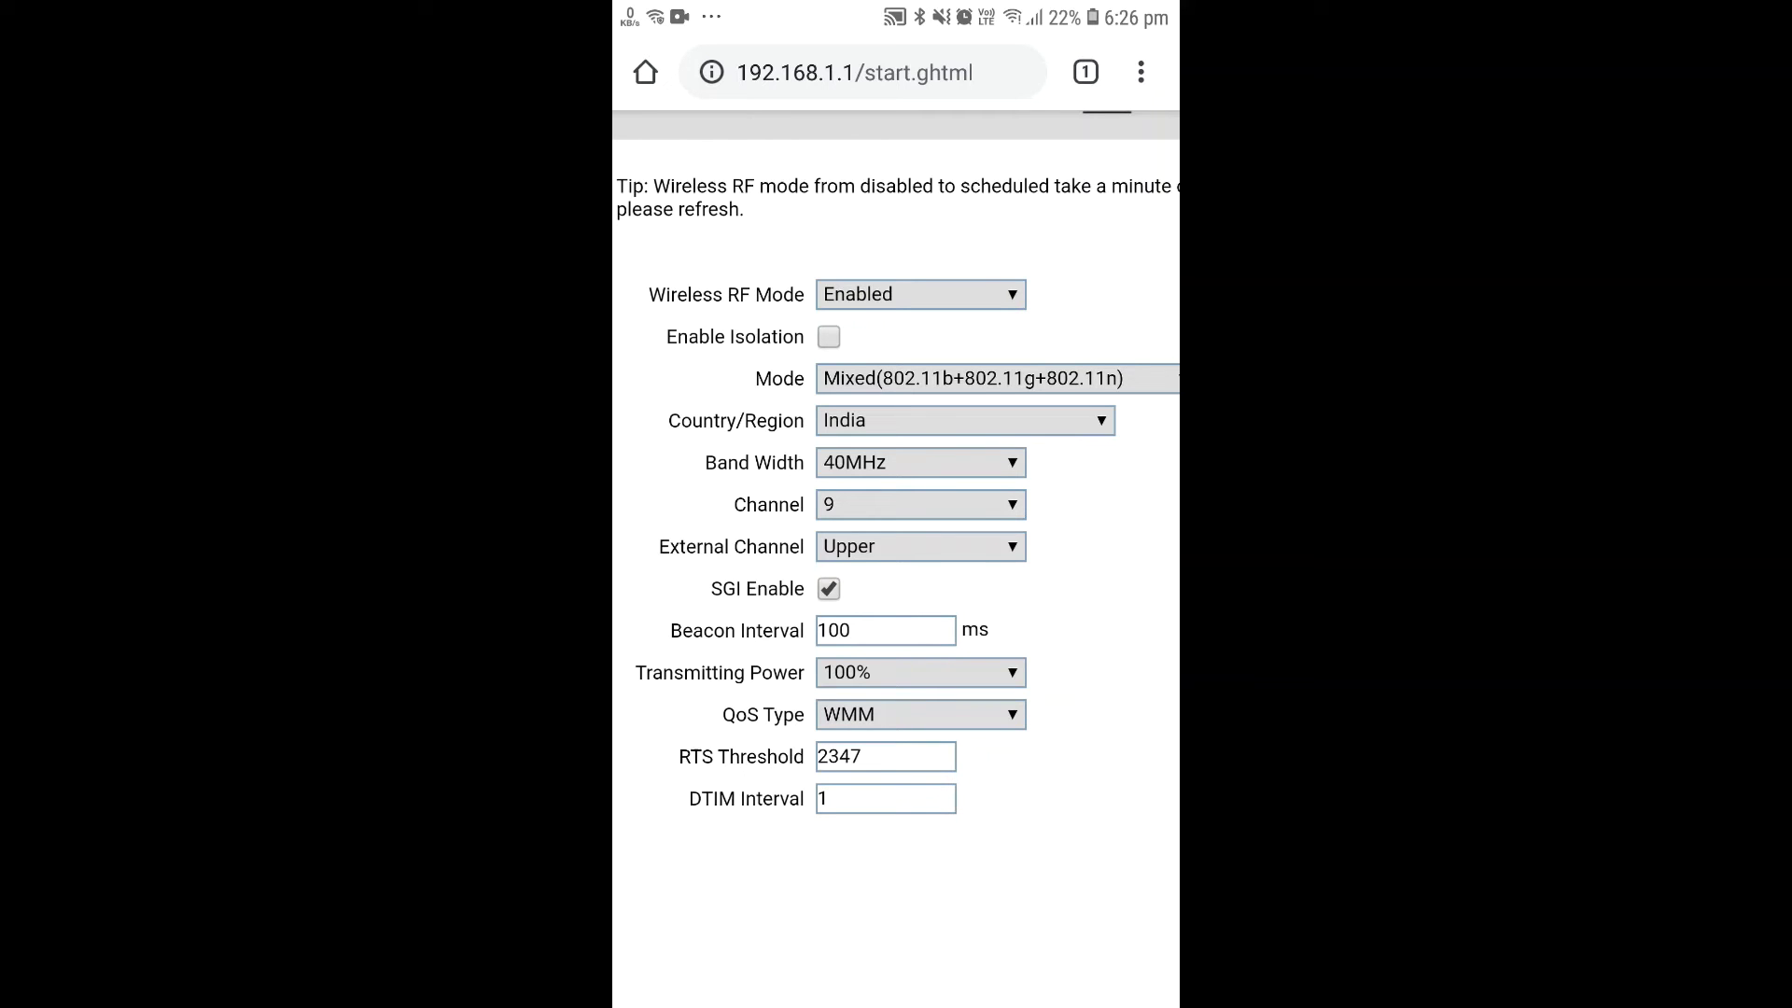
- Try channels 7 and 11, then set the wireless channel back to 9
{"action": "left_click", "coordinate": [920, 504]}
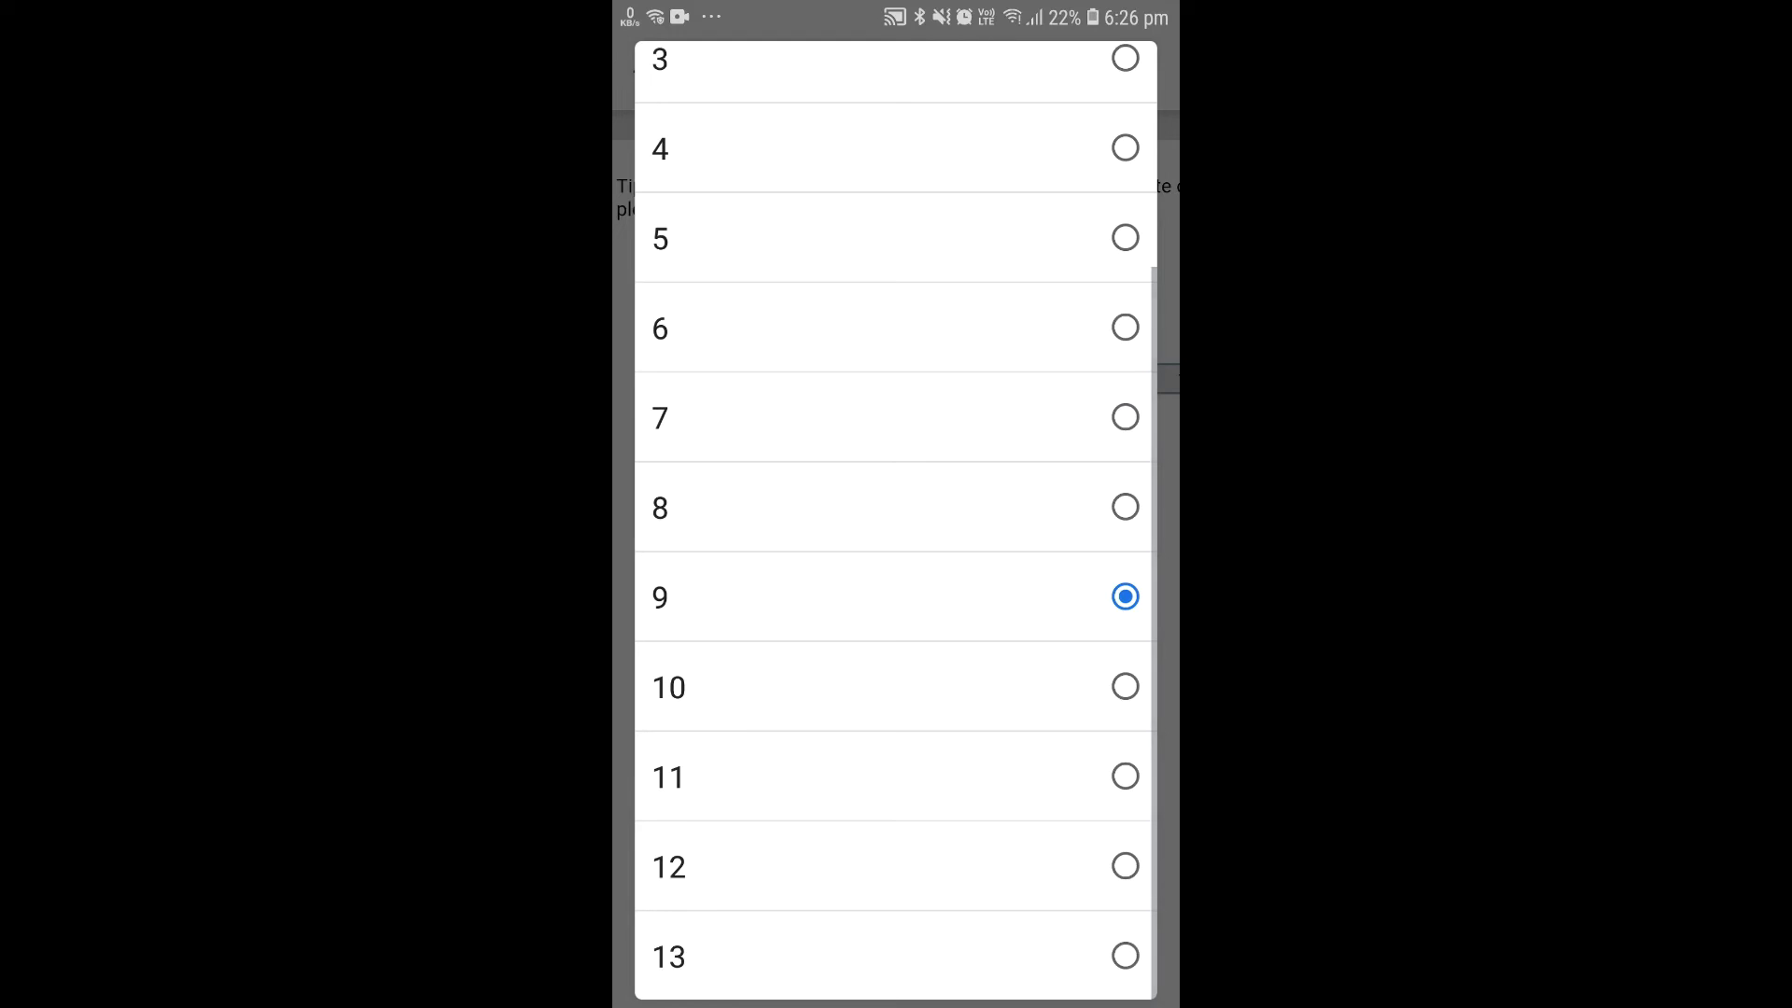
{"action": "left_click", "coordinate": [896, 418]}
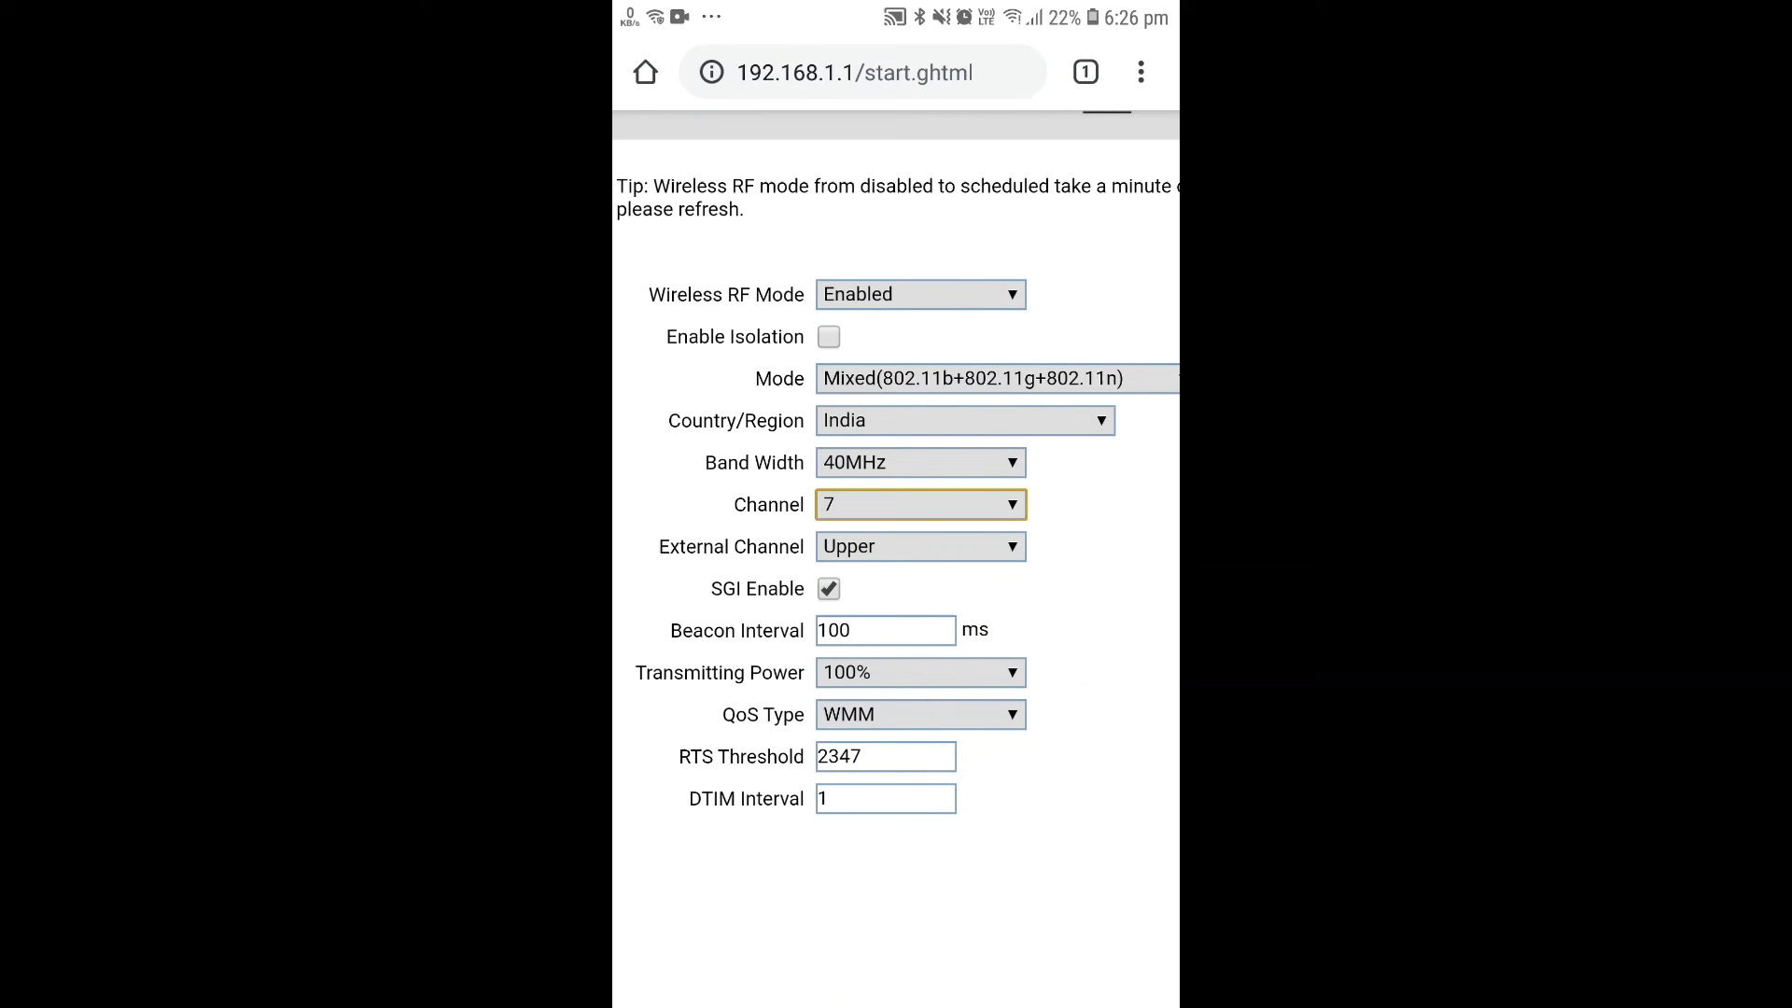
{"action": "left_click", "coordinate": [920, 504]}
{"action": "left_click", "coordinate": [896, 596]}
{"action": "left_click", "coordinate": [921, 505]}
{"action": "left_click", "coordinate": [896, 772]}
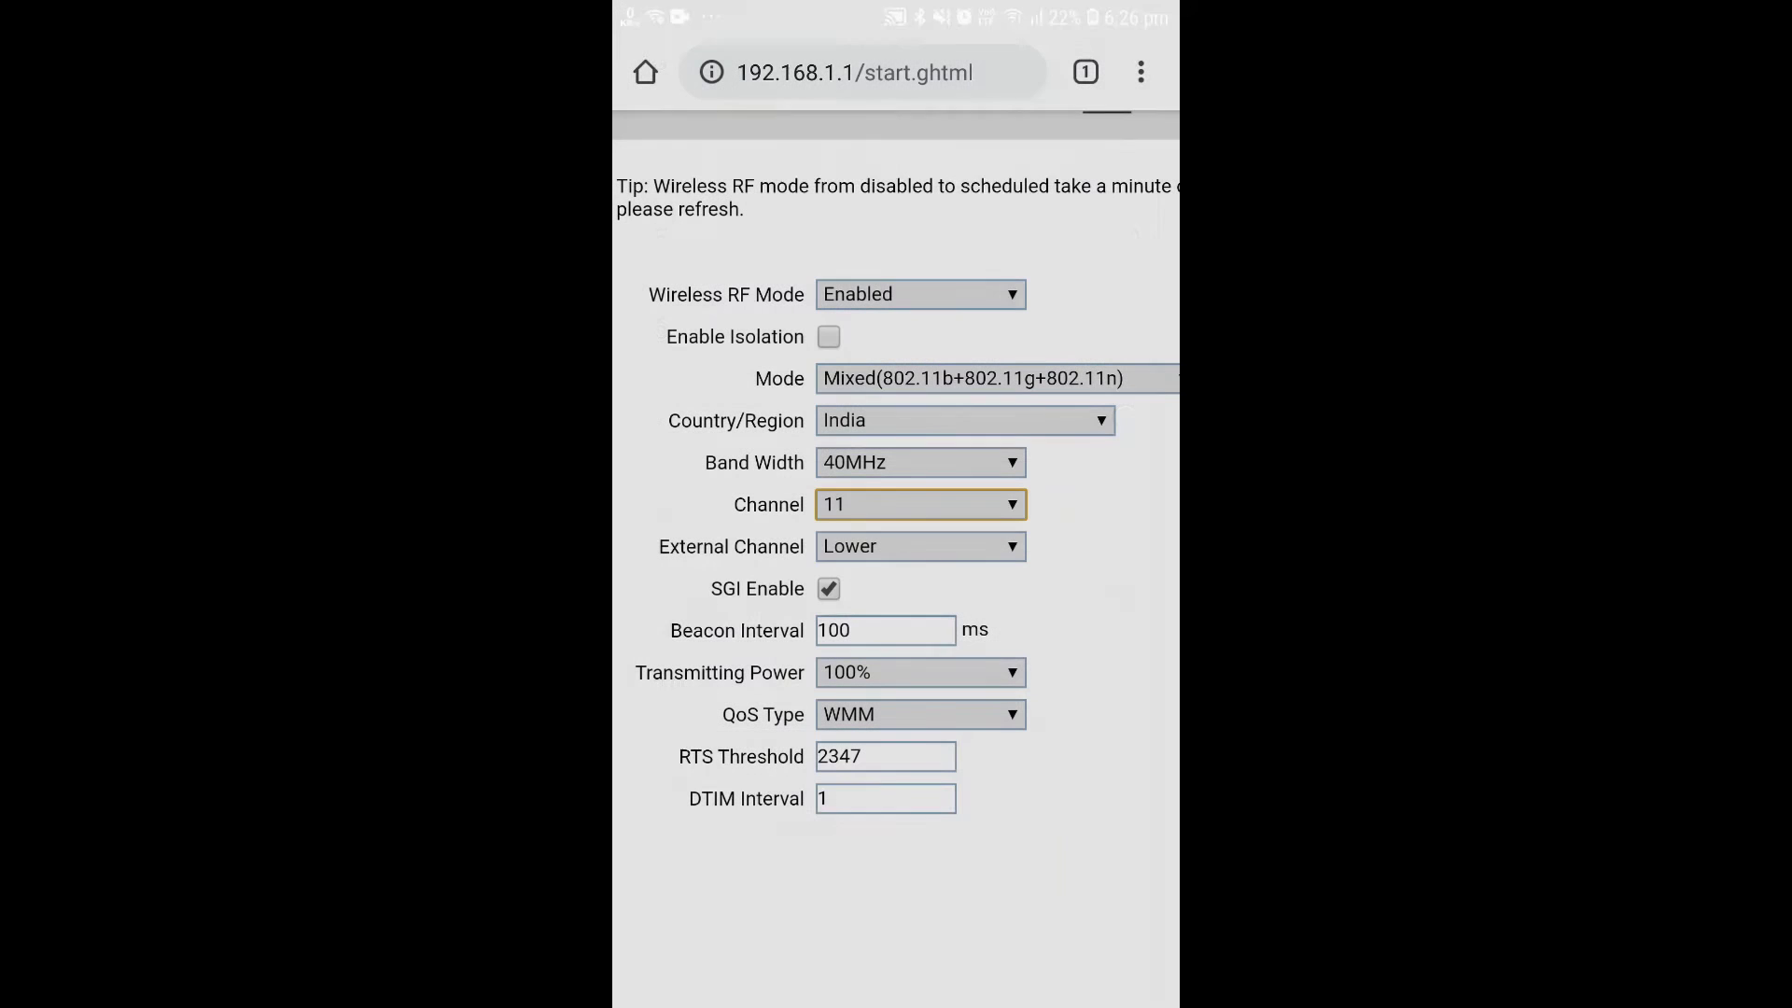
{"action": "left_click", "coordinate": [920, 505]}
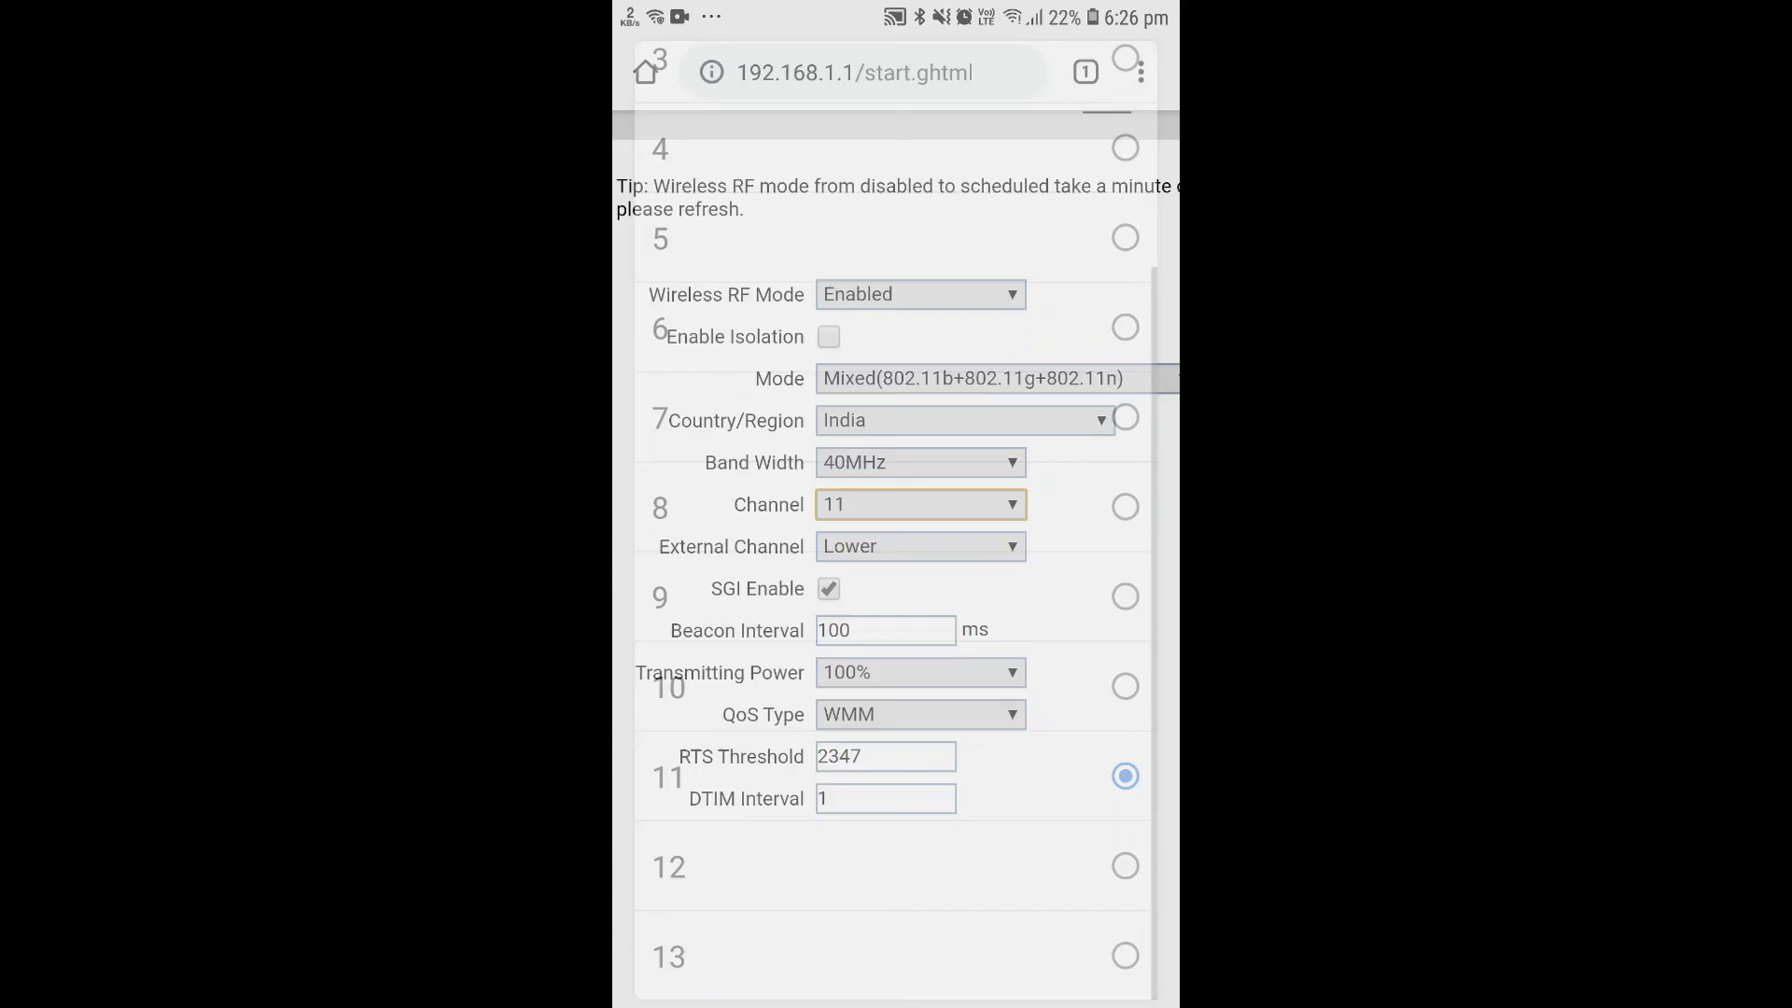
{"action": "left_click", "coordinate": [897, 596]}
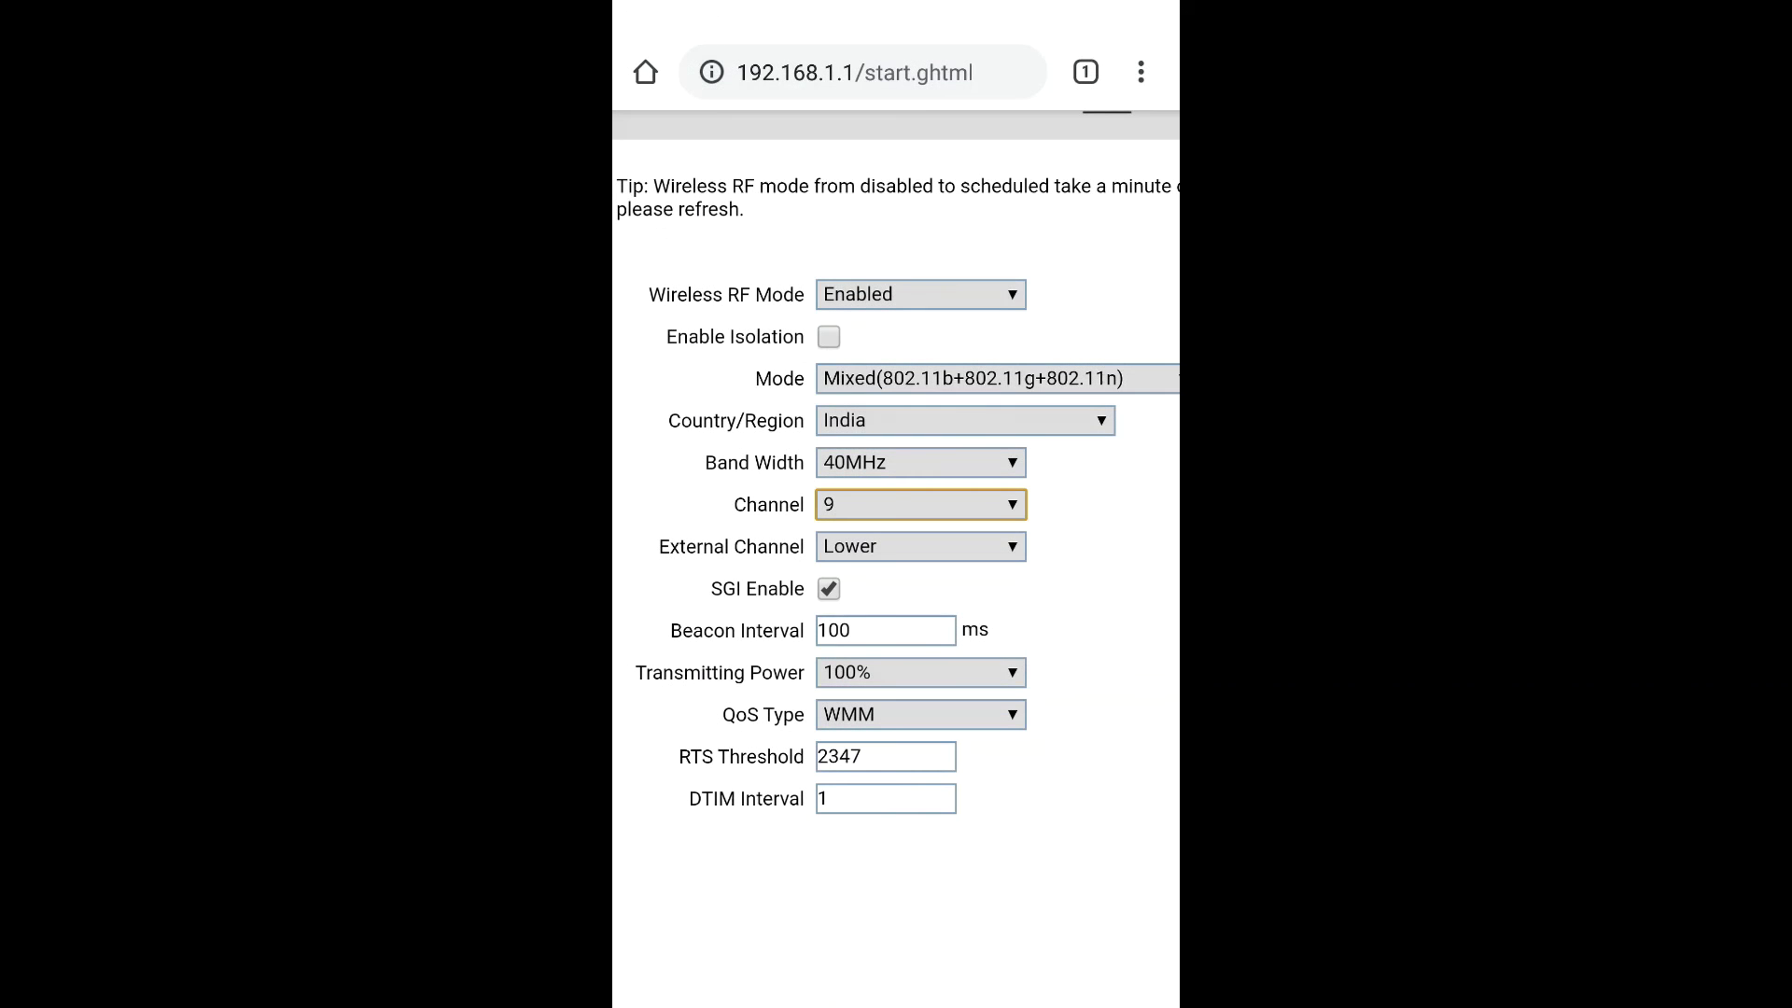
- Set the external channel to Upper and submit the wireless basic settings
{"action": "left_click", "coordinate": [921, 546]}
{"action": "left_click", "coordinate": [896, 566]}
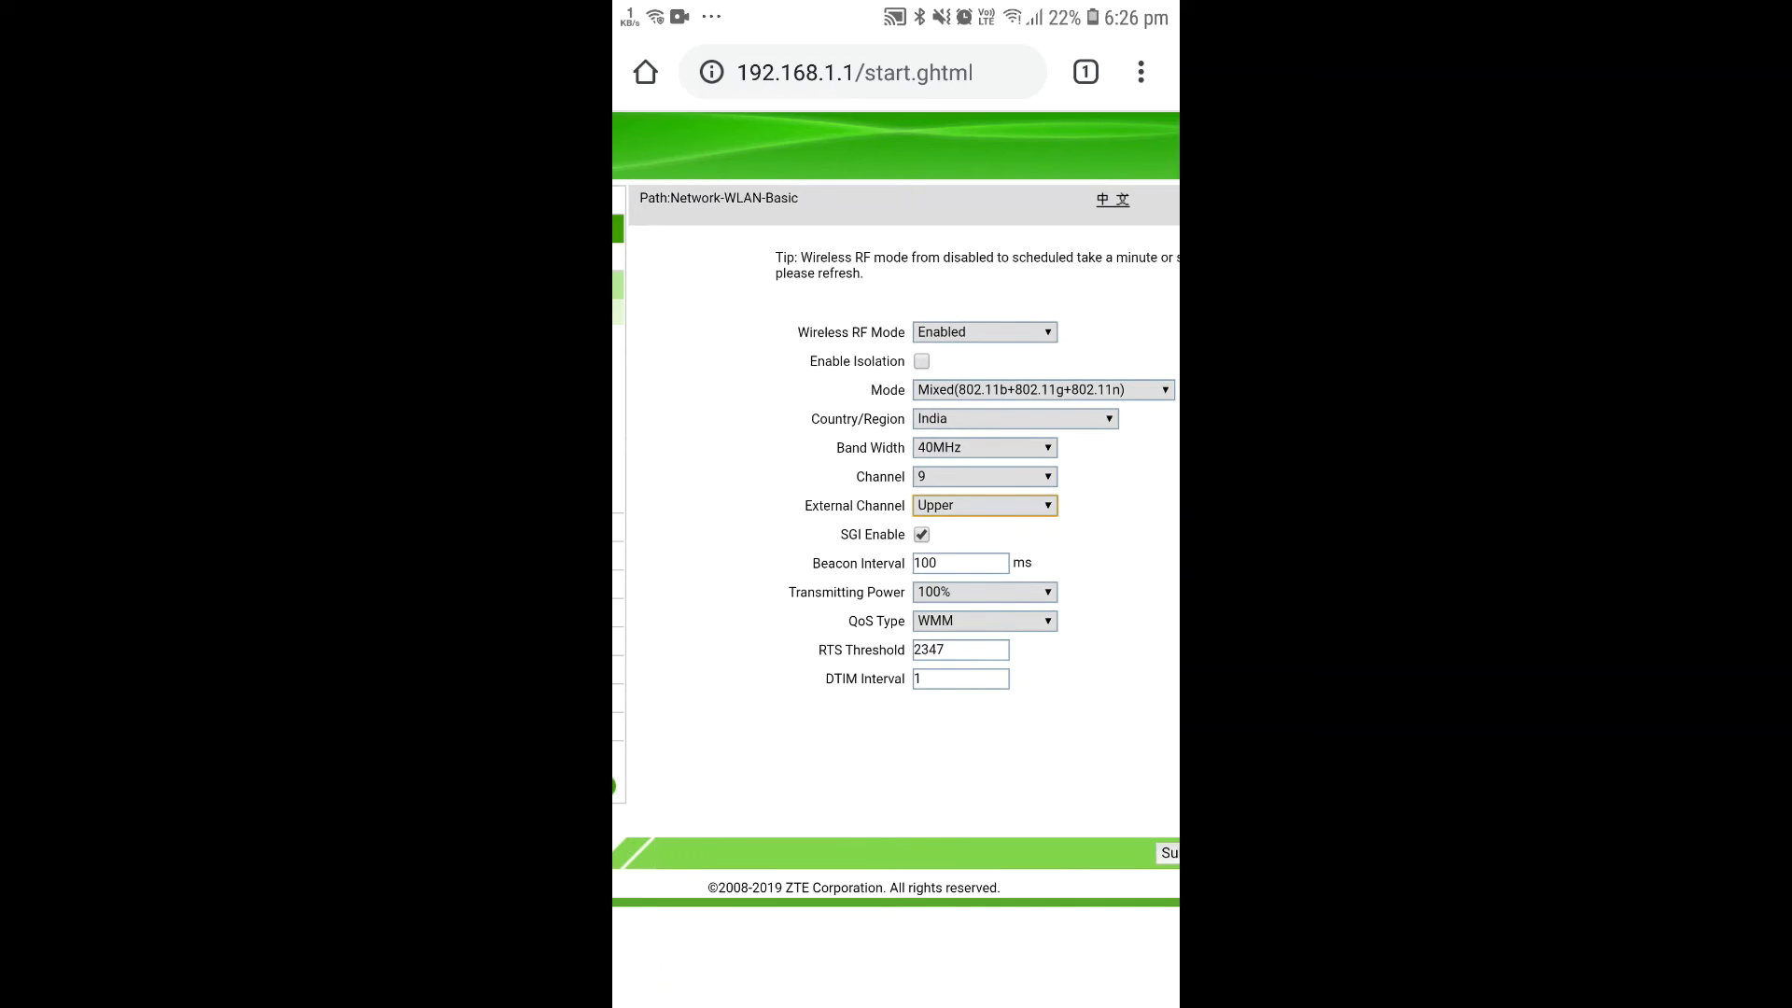
{"action": "left_click", "coordinate": [1171, 935]}
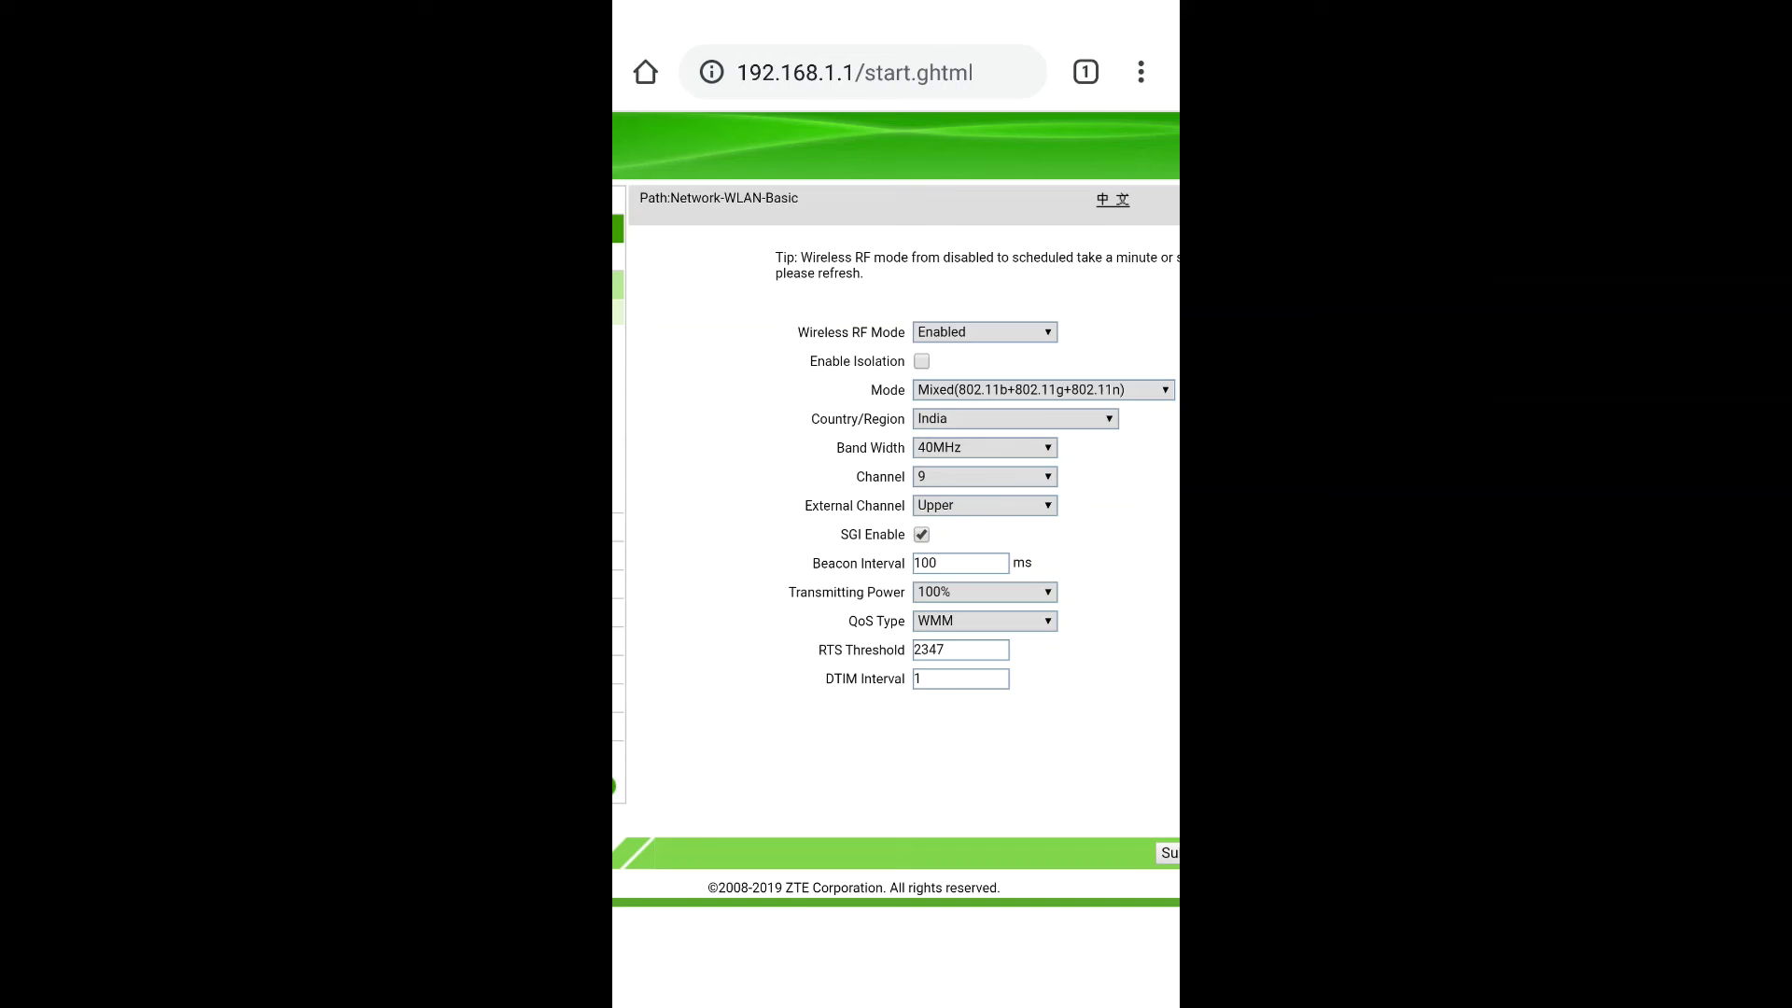
{"action": "scroll", "coordinate": [897, 532], "scroll_direction": "left", "scroll_amount": 5}
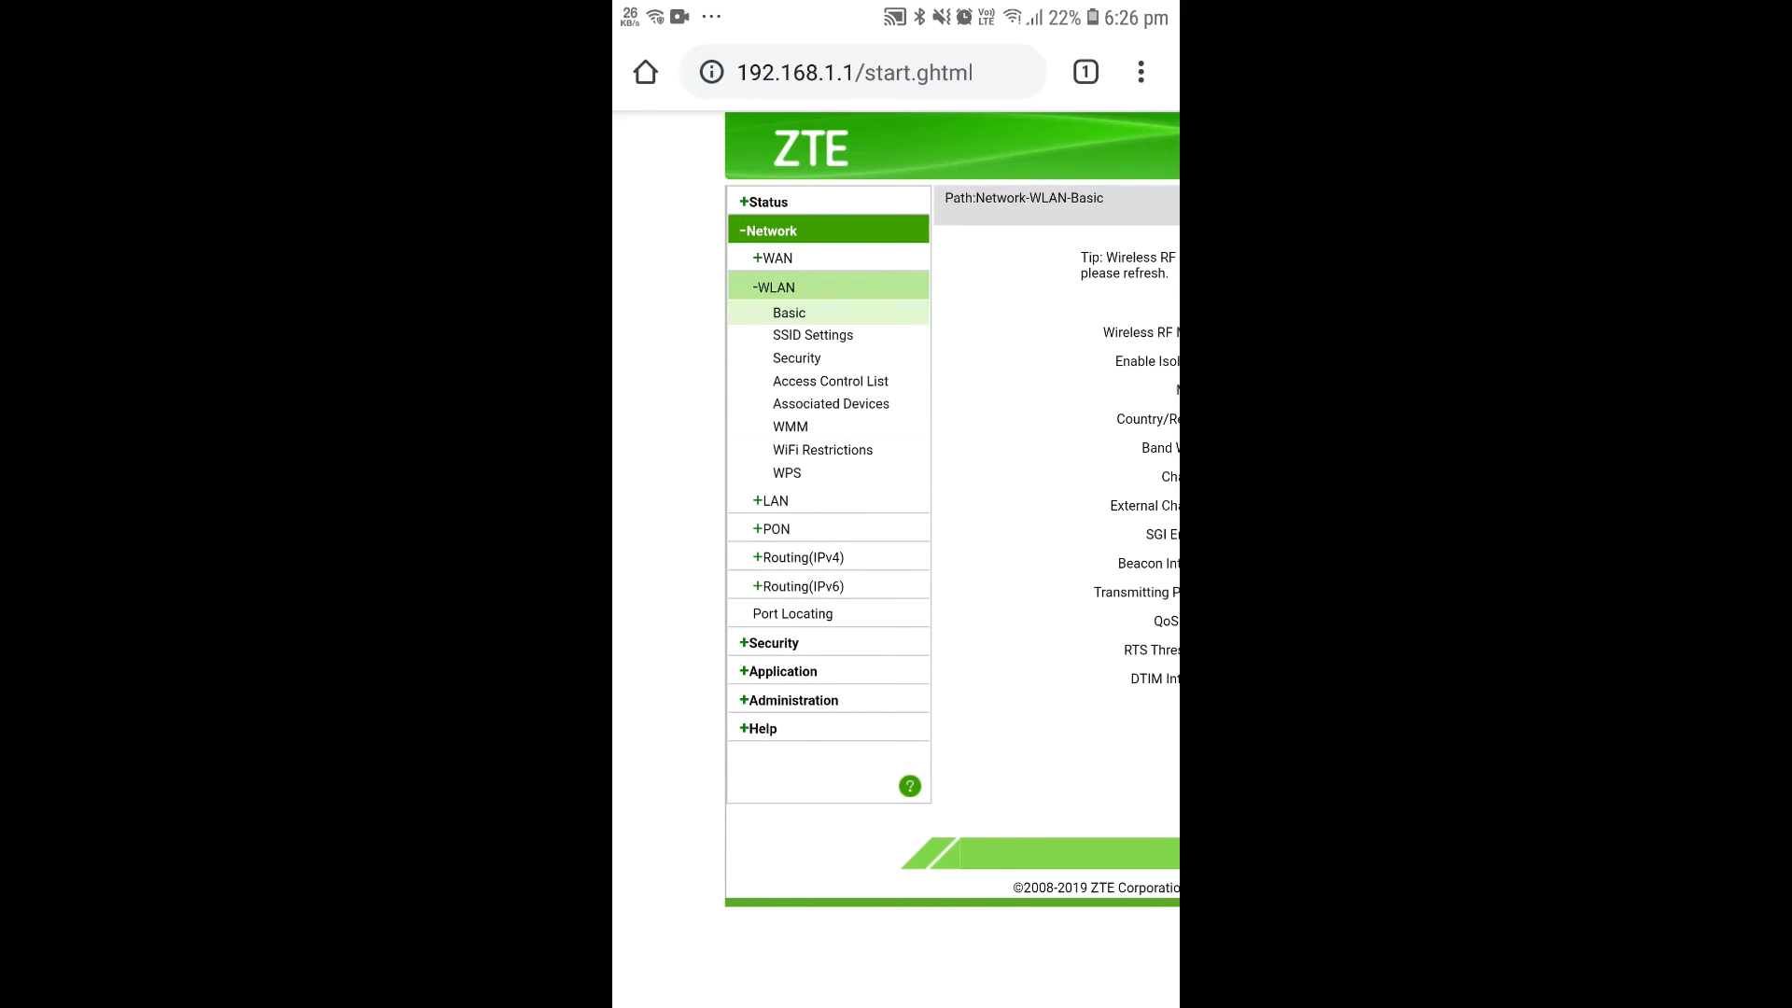
- Go to WLAN Security and show the WPA/WPA2-PSK passphrase in plain text
{"action": "double_click", "coordinate": [776, 529]}
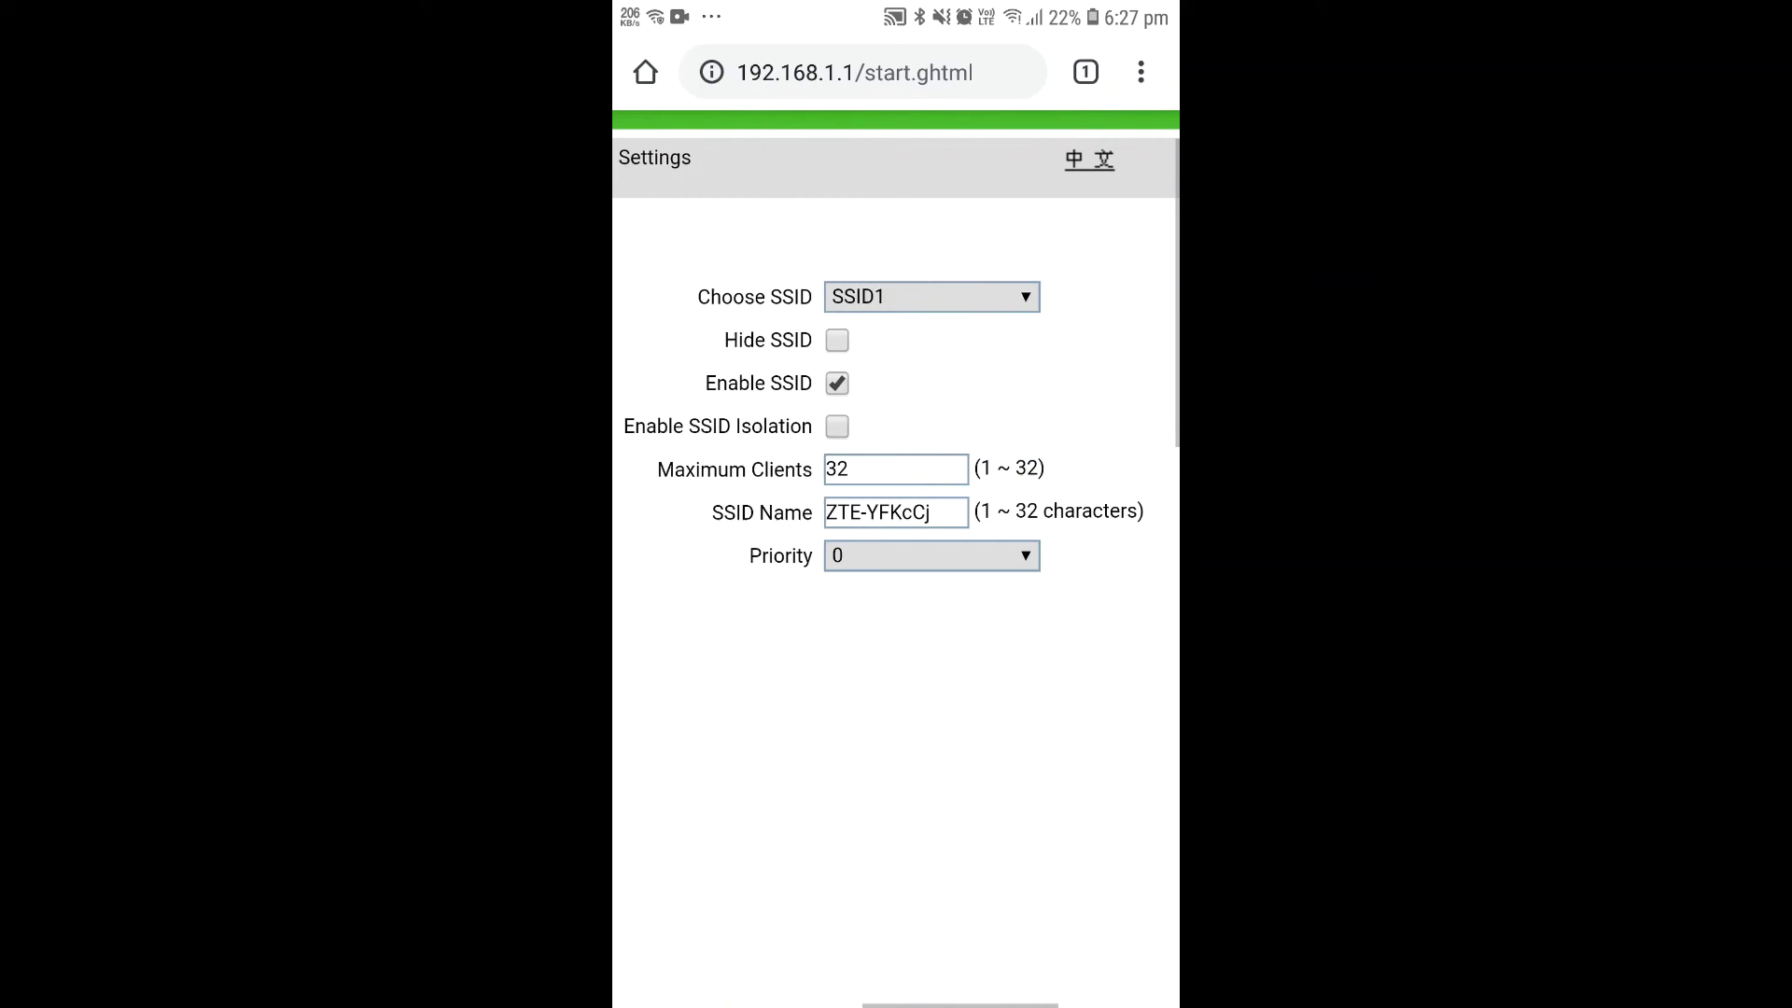
{"action": "scroll", "coordinate": [896, 560], "scroll_direction": "left", "scroll_amount": 5}
{"action": "left_click", "coordinate": [889, 396]}
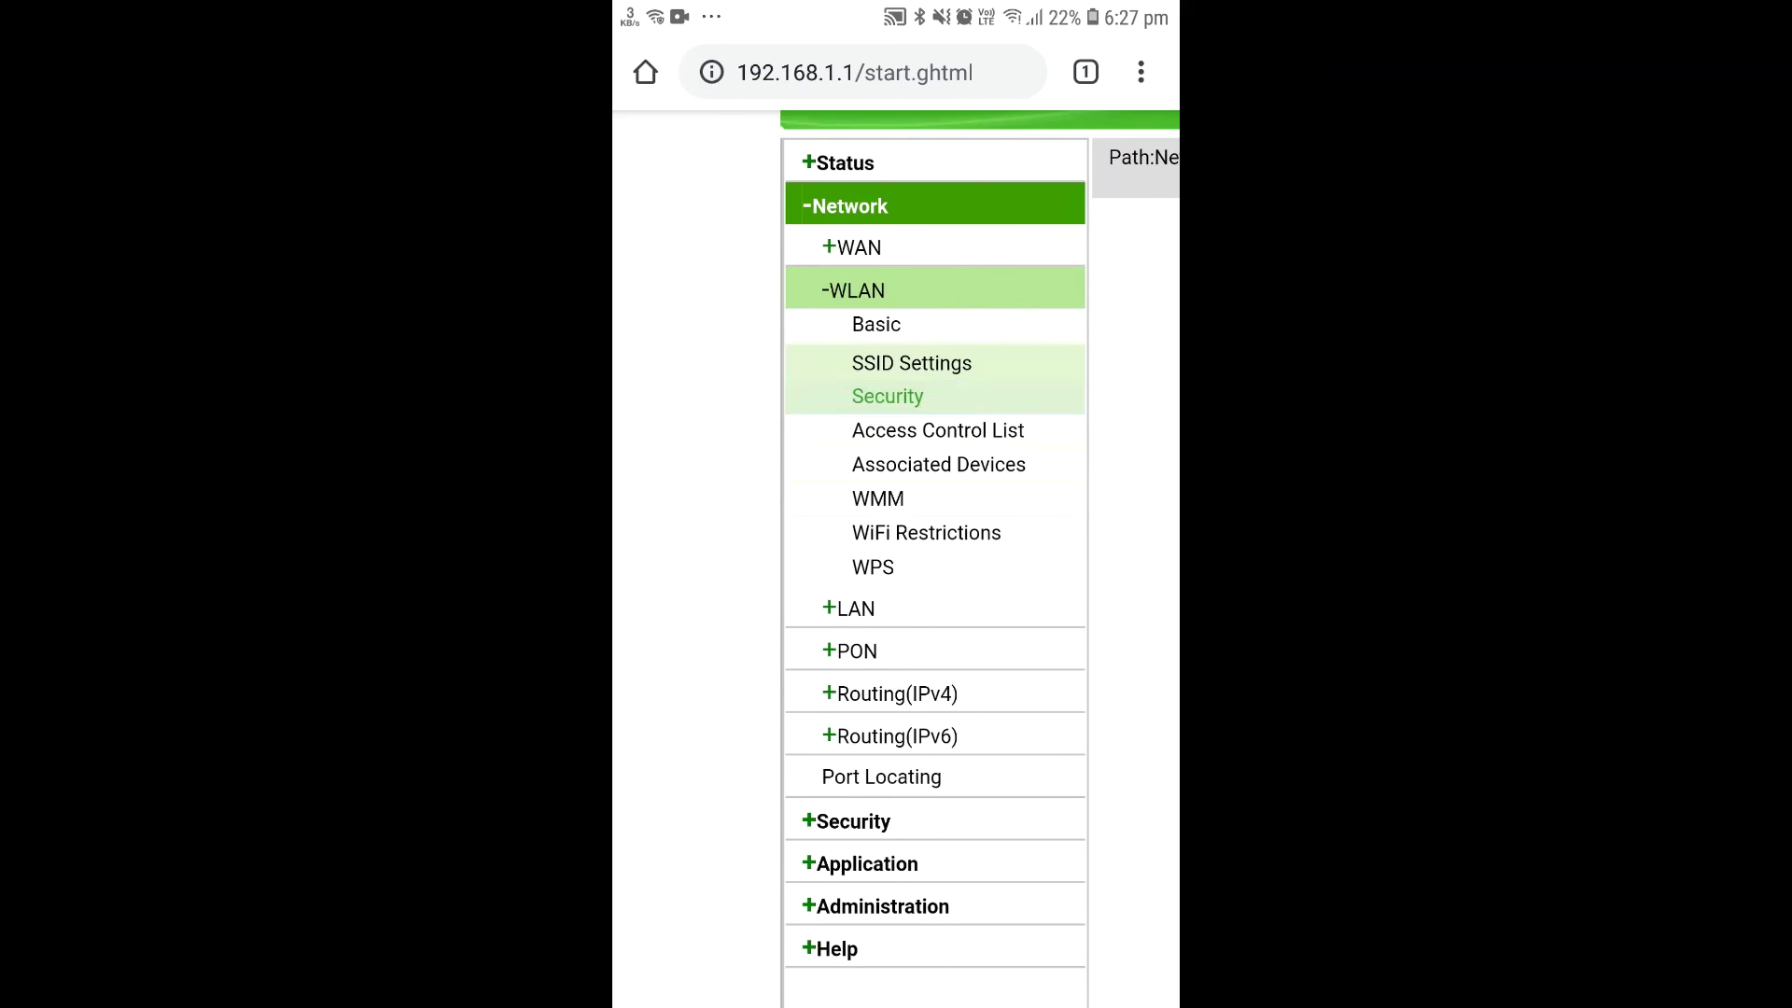
{"action": "scroll", "coordinate": [896, 560], "scroll_direction": "right", "scroll_amount": 5}
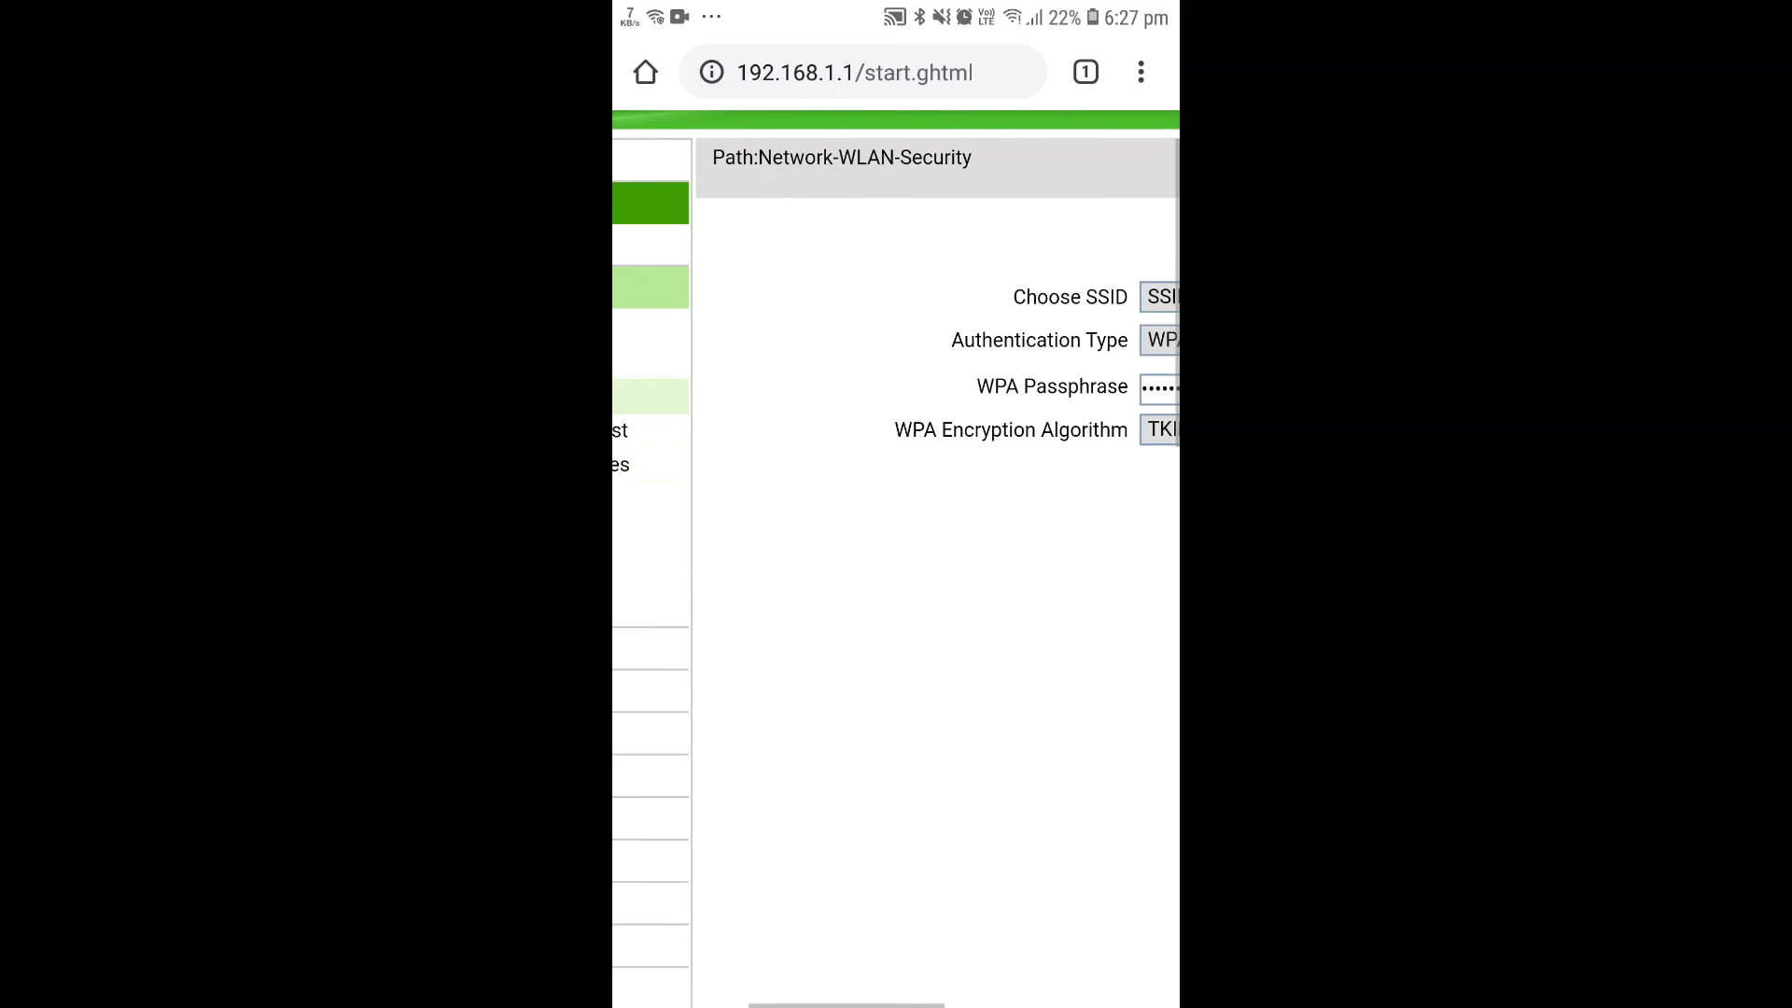
{"action": "scroll", "coordinate": [897, 561], "scroll_direction": "right", "scroll_amount": 5}
{"action": "left_click", "coordinate": [973, 383]}
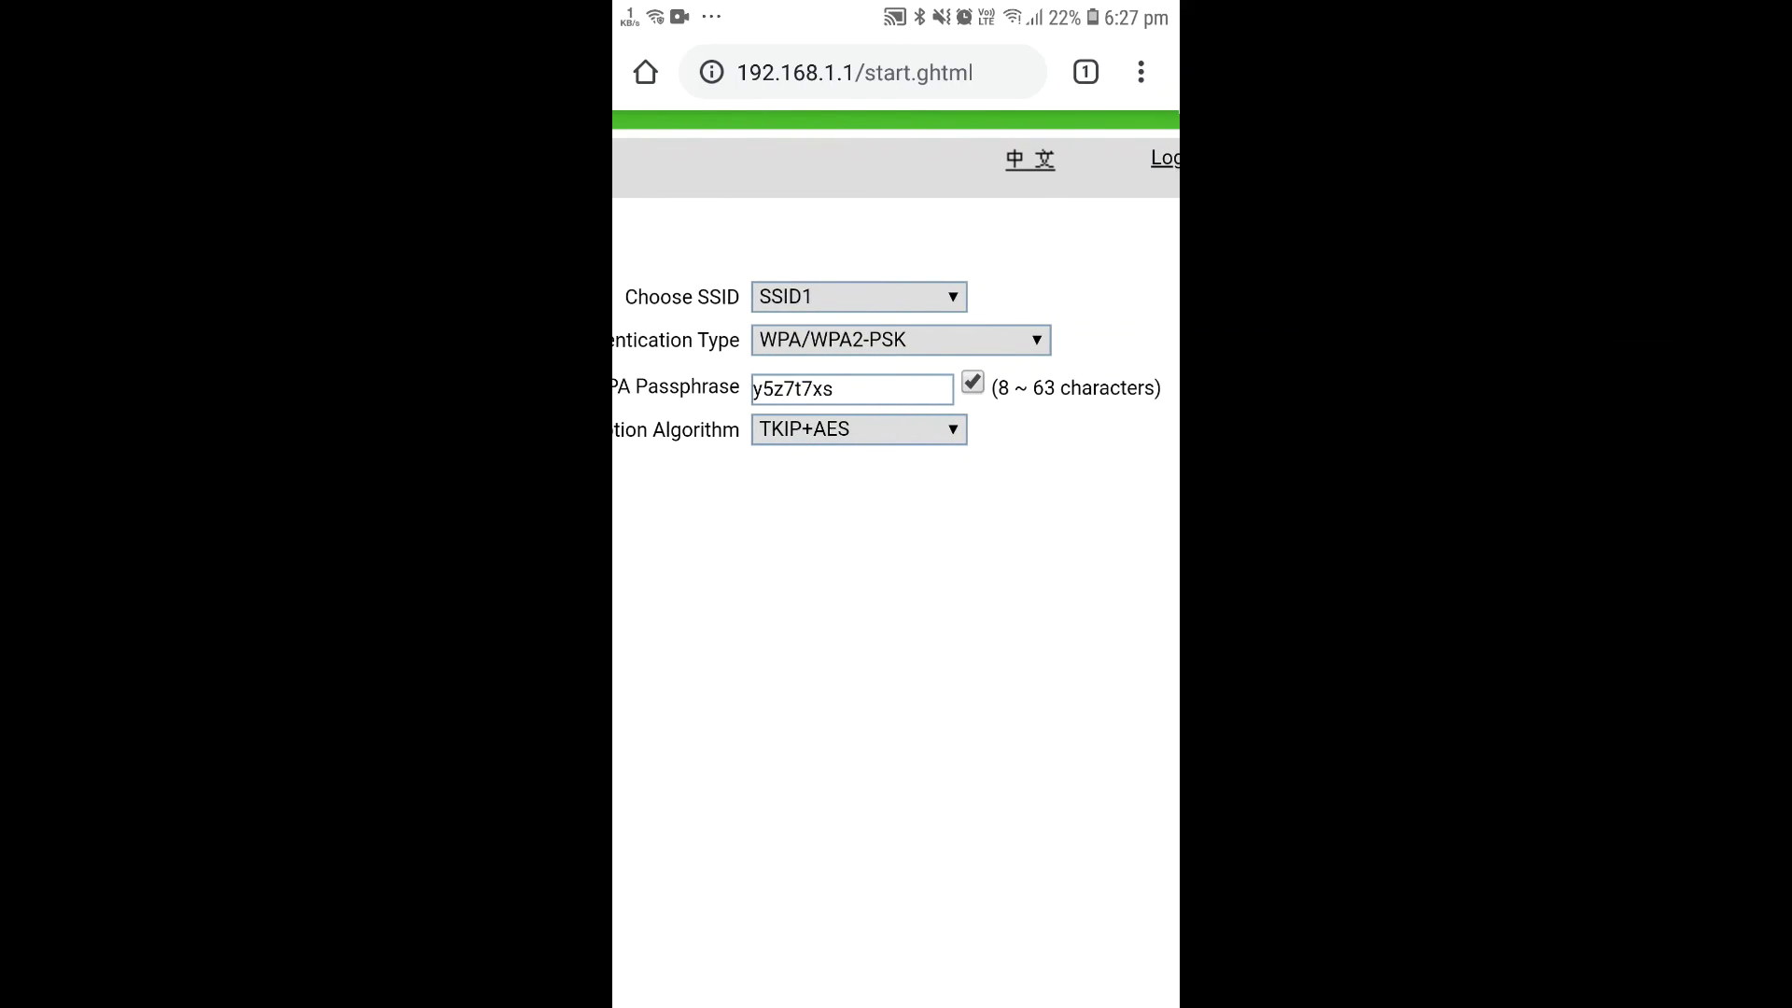
{"action": "scroll", "coordinate": [897, 561], "scroll_direction": "left", "scroll_amount": 10}
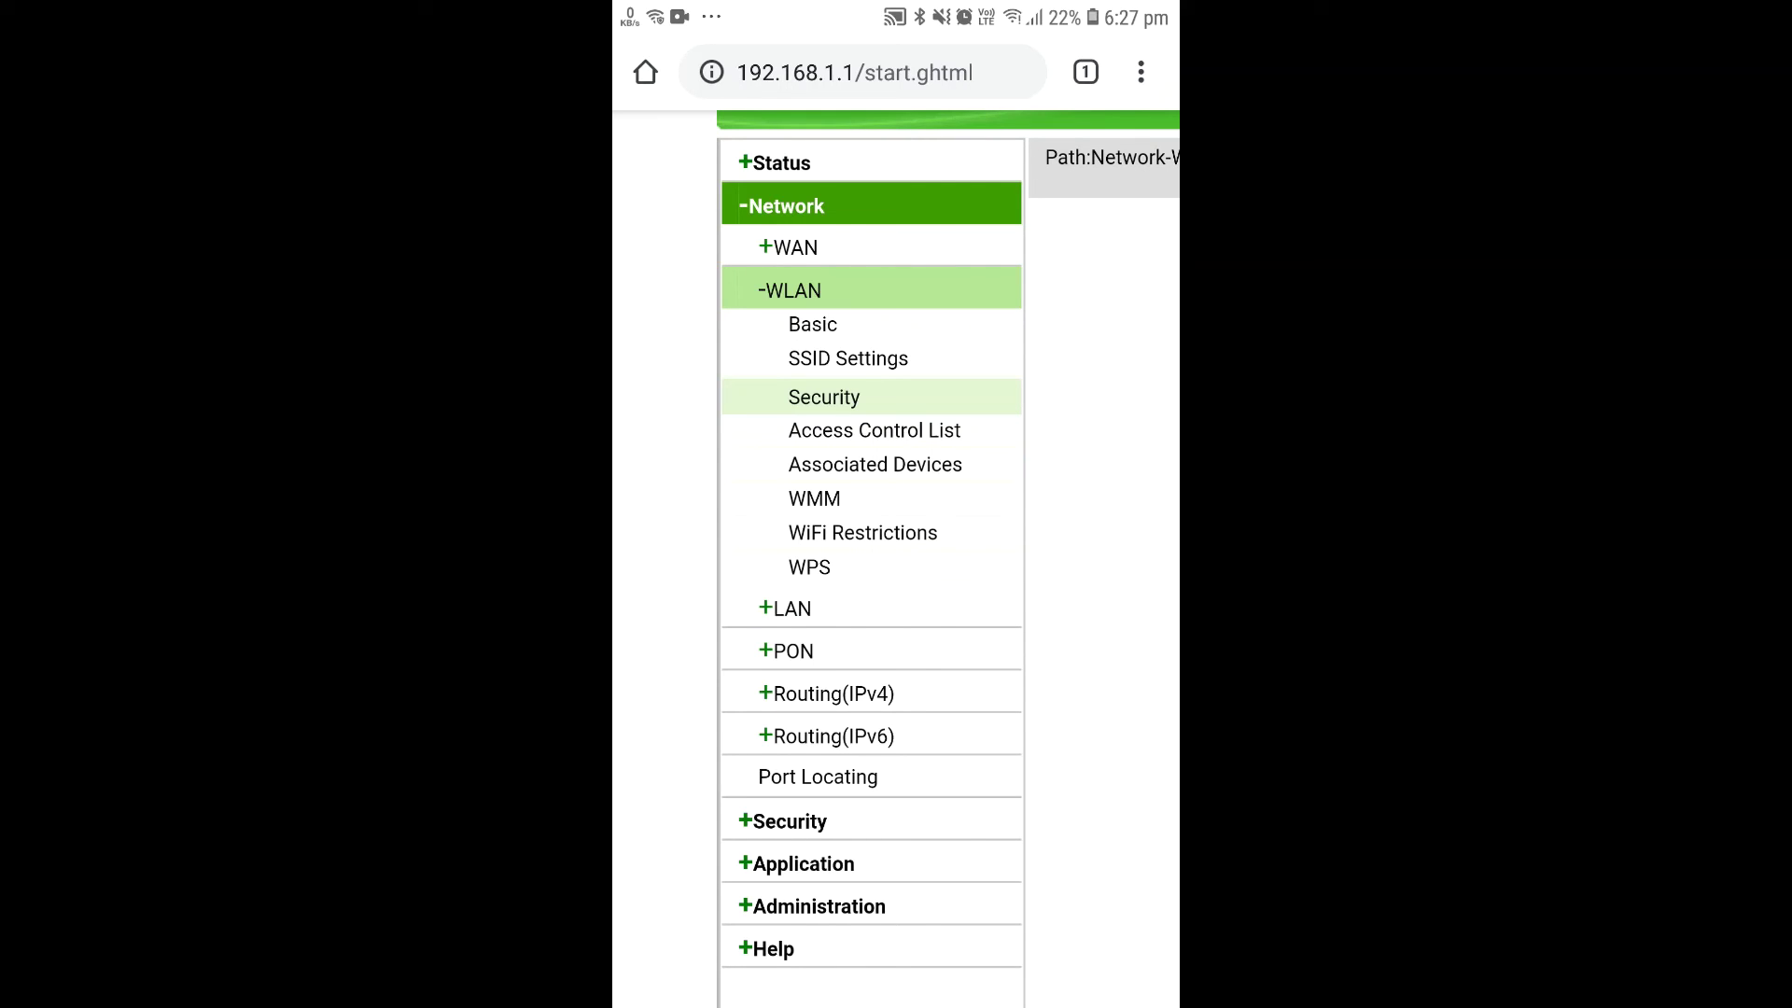
- Show the Associated Devices table listing the SSID1 client at 192.168.1.2
{"action": "left_click", "coordinate": [874, 466]}
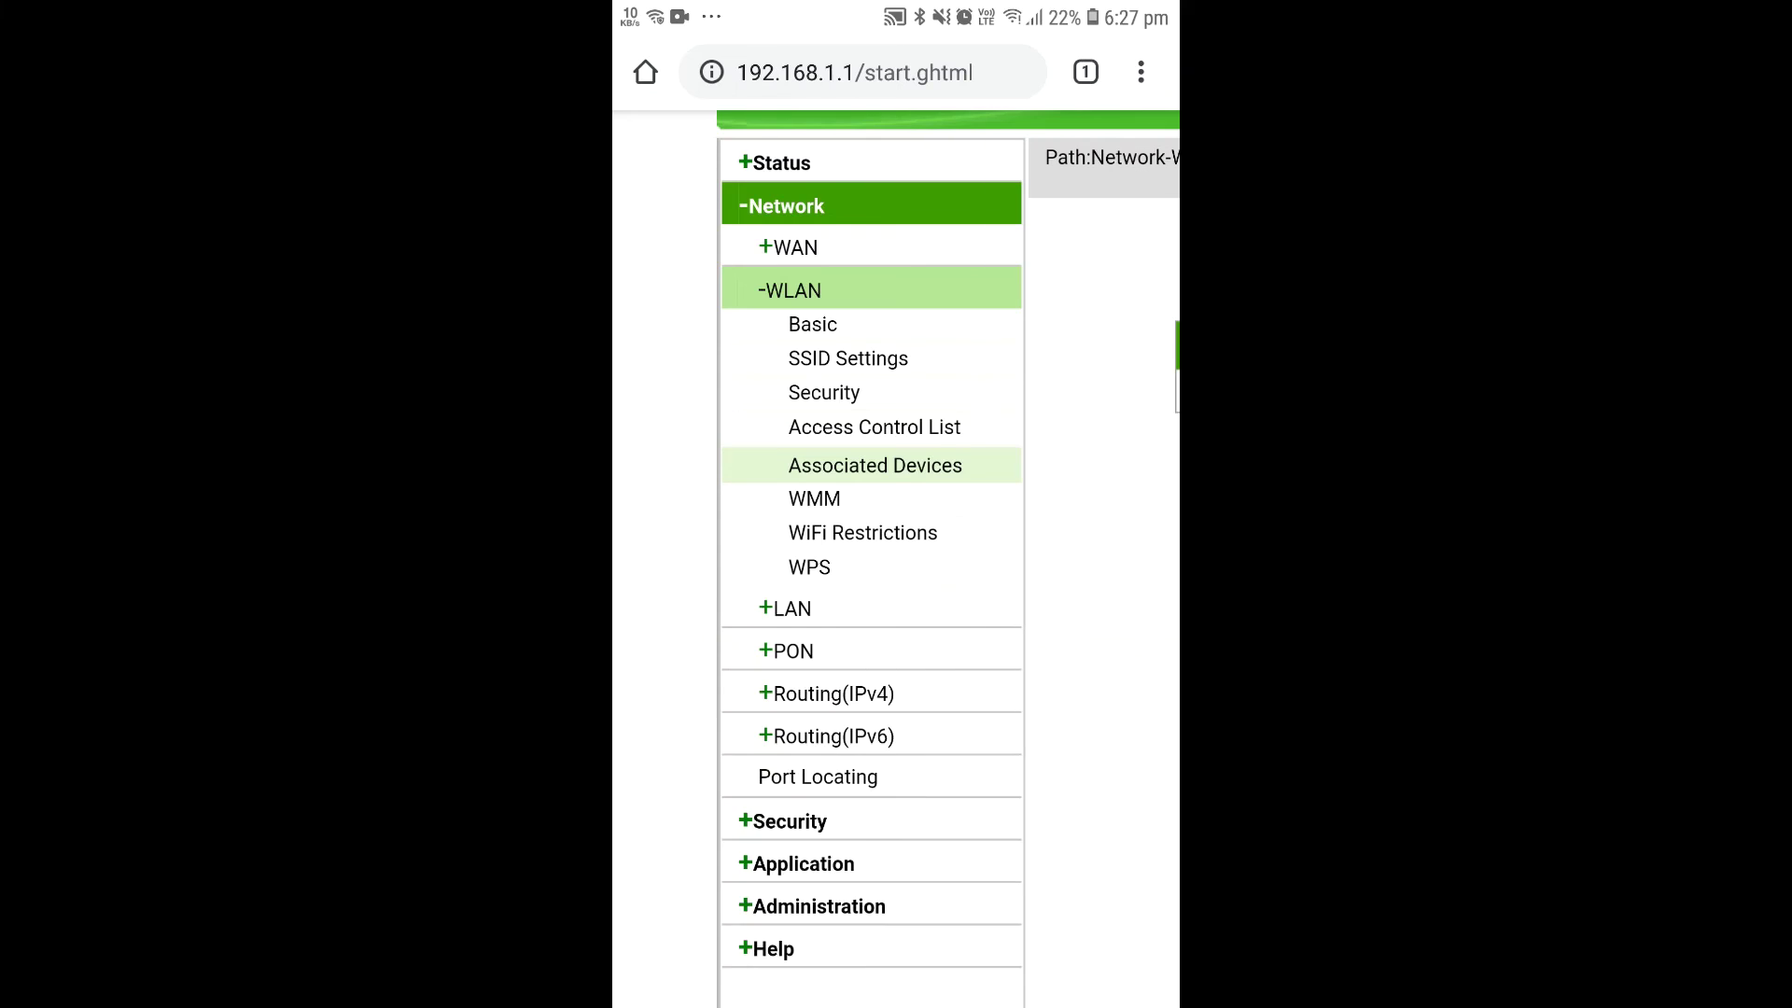
{"action": "scroll", "coordinate": [896, 561], "scroll_direction": "right", "scroll_amount": 8}
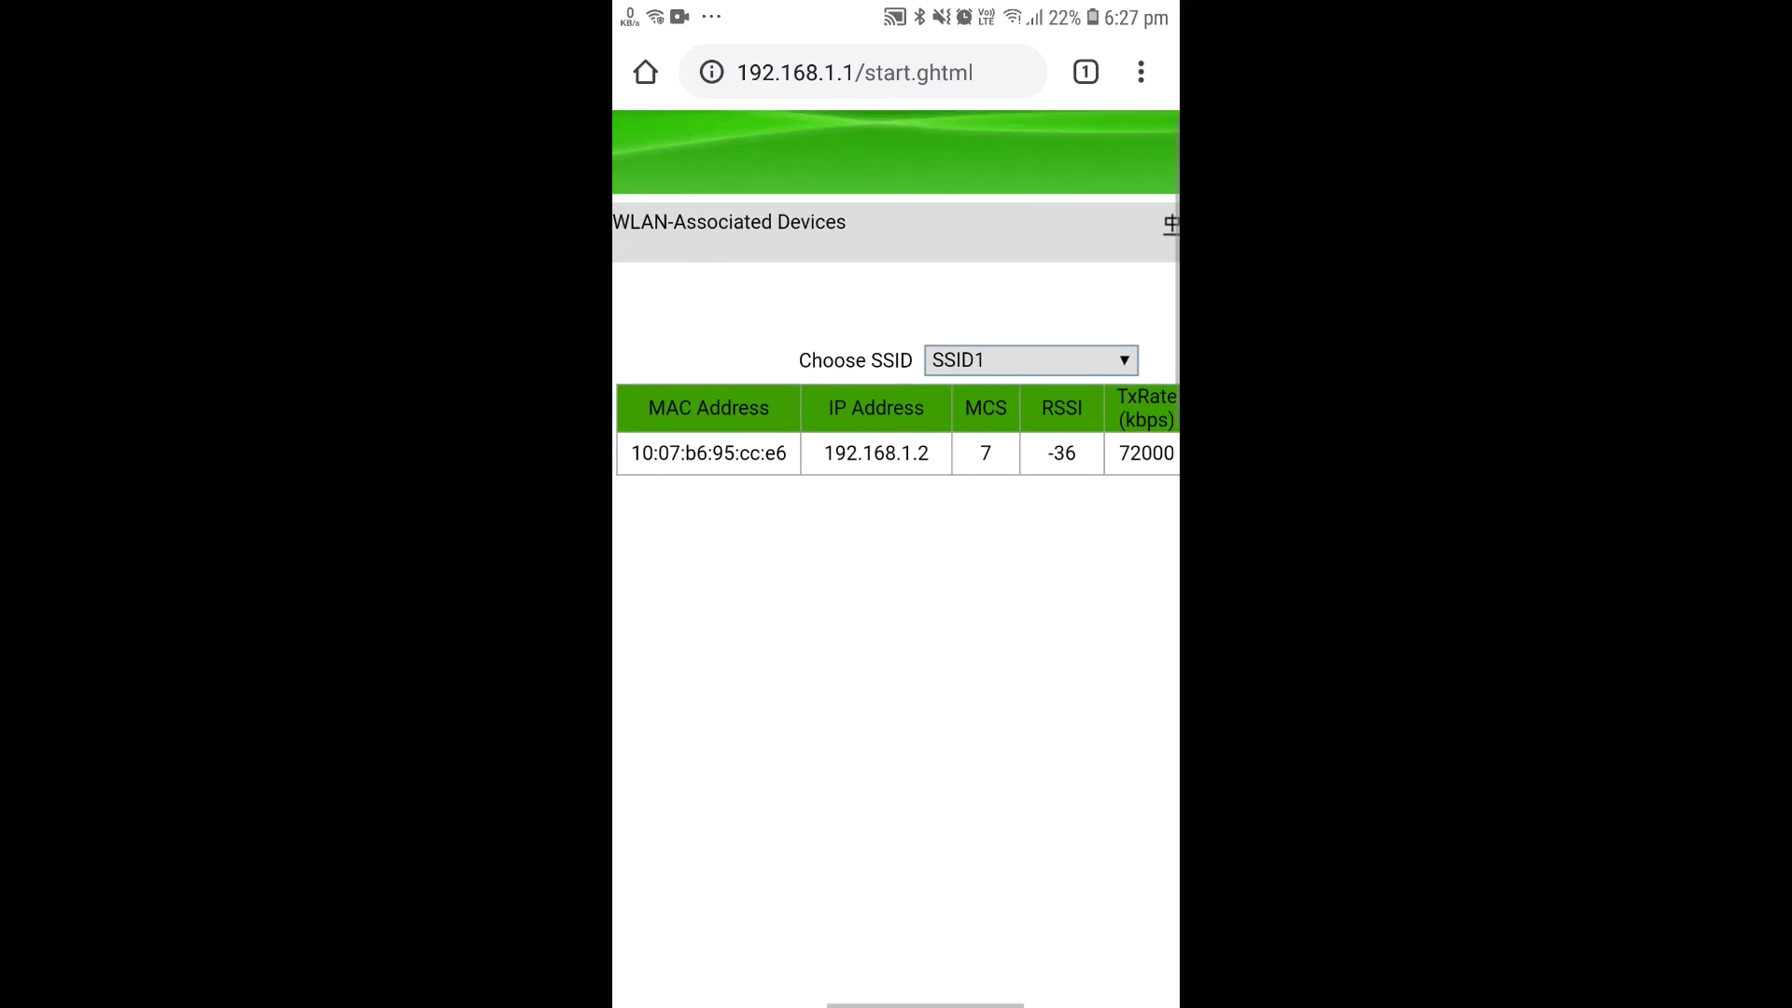
{"action": "scroll", "coordinate": [897, 561], "scroll_direction": "right", "scroll_amount": 5}
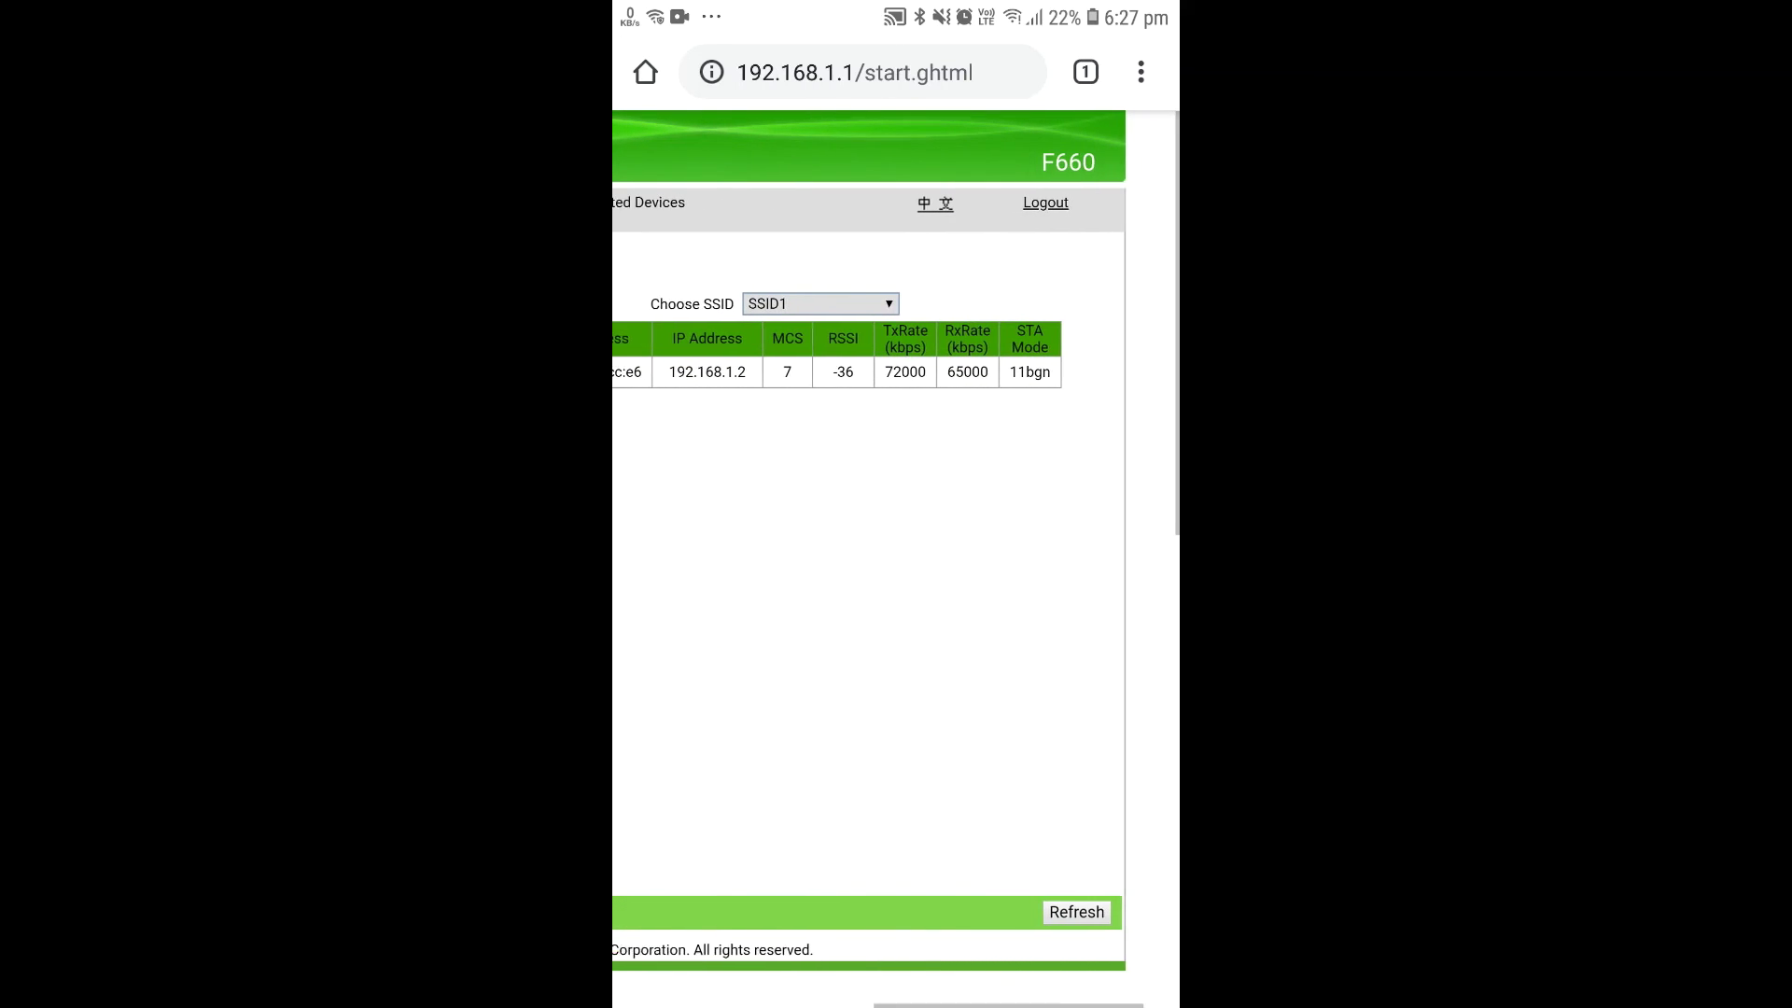
{"action": "scroll", "coordinate": [896, 560], "scroll_direction": "left", "scroll_amount": 2}
{"action": "scroll", "coordinate": [896, 560], "scroll_direction": "left", "scroll_amount": 3}
{"action": "scroll", "coordinate": [897, 560], "scroll_direction": "left", "scroll_amount": 2}
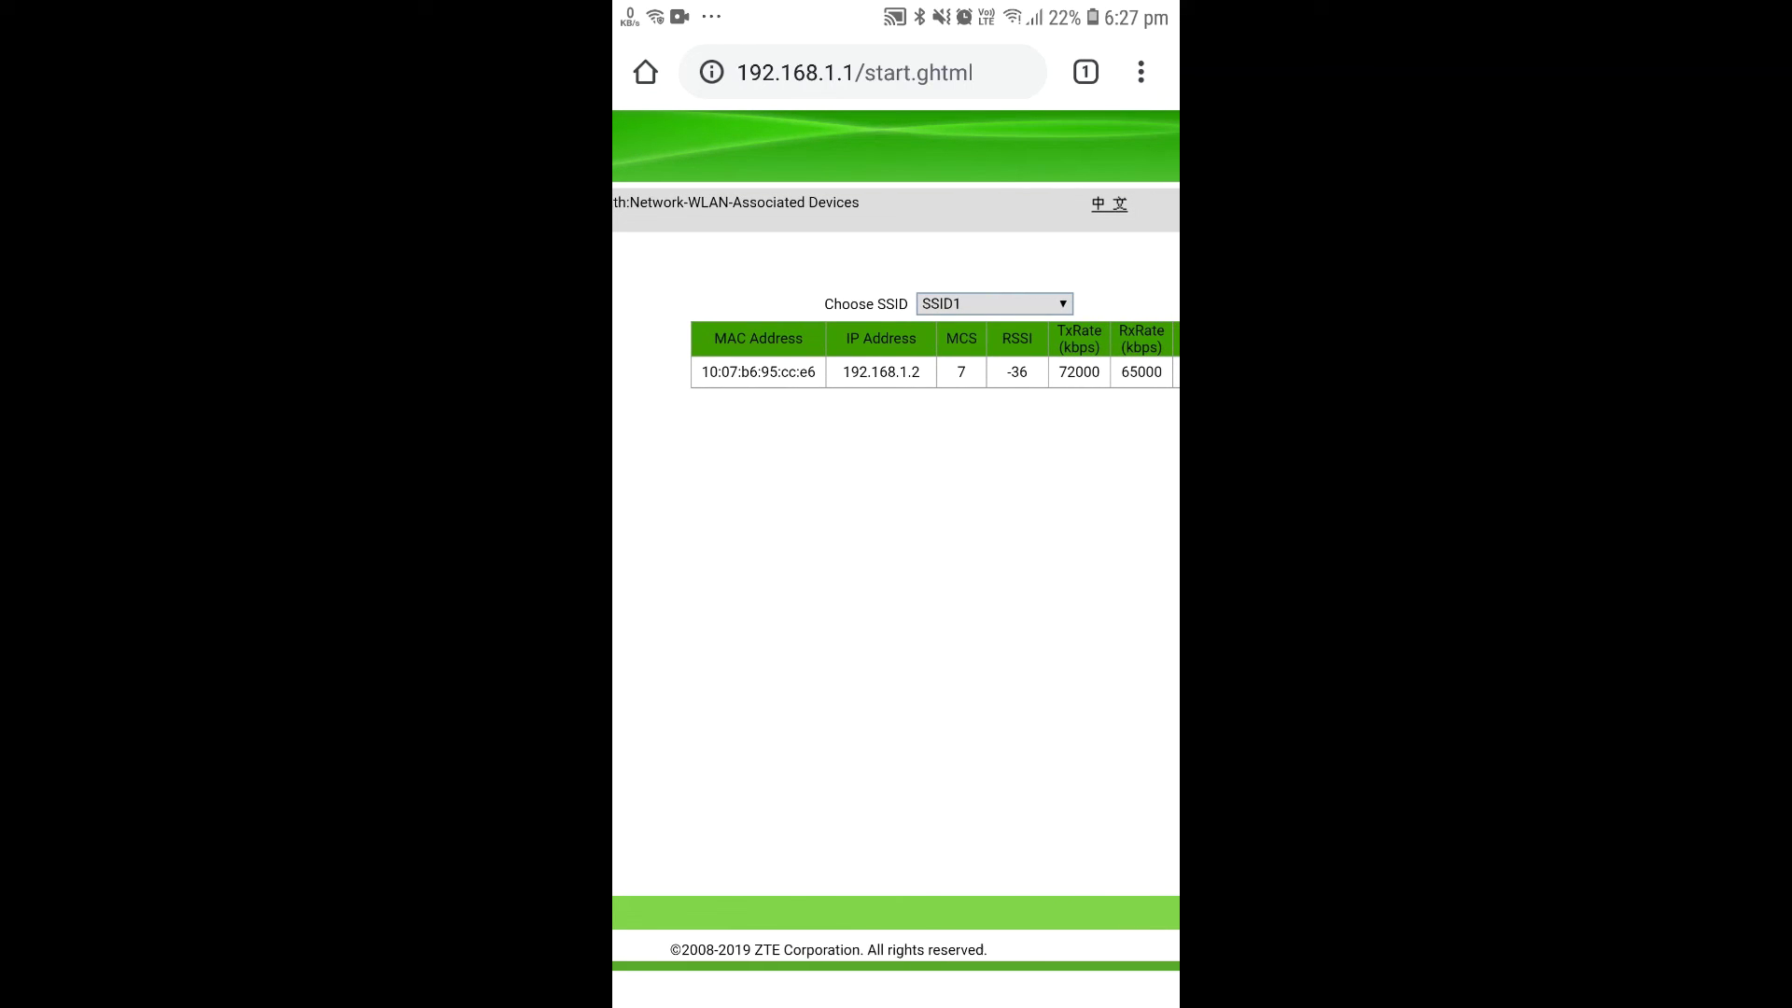
{"action": "scroll", "coordinate": [897, 560], "scroll_direction": "left", "scroll_amount": 3}
{"action": "scroll", "coordinate": [896, 560], "scroll_direction": "left", "scroll_amount": 2}
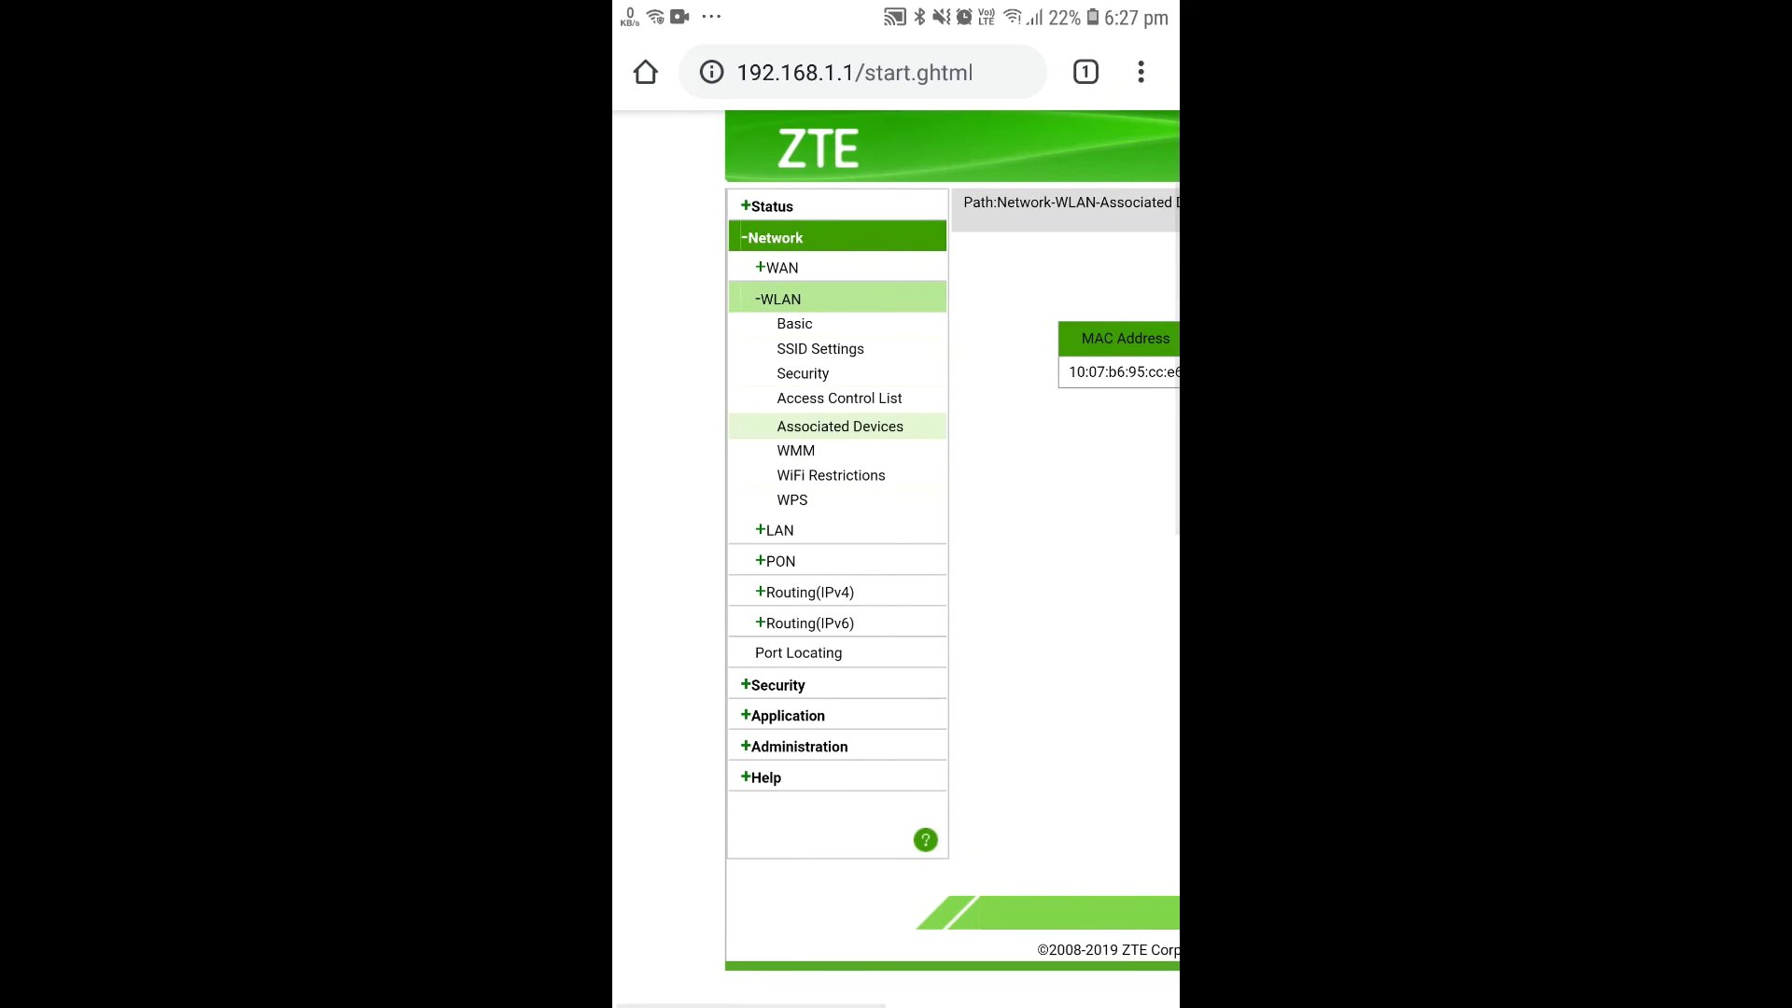
{"action": "scroll", "coordinate": [949, 484], "scroll_direction": "down", "scroll_amount": 1}
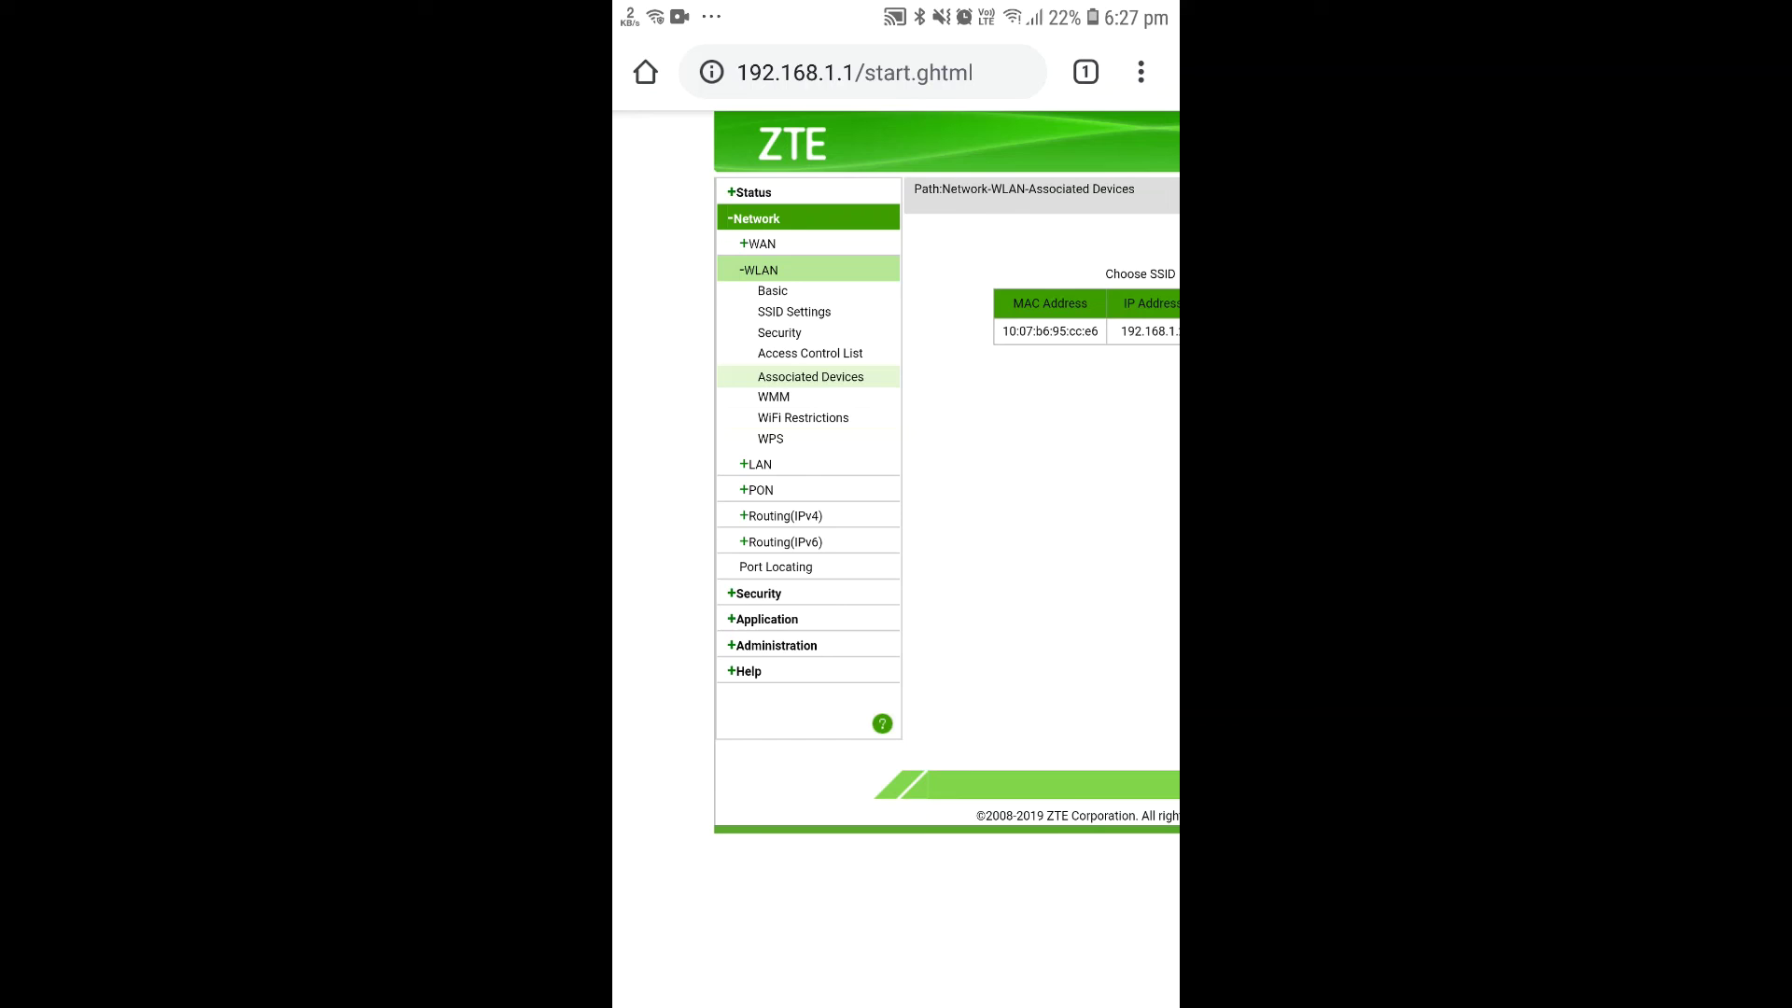
{"action": "scroll", "coordinate": [926, 476], "scroll_direction": "down", "scroll_amount": 1}
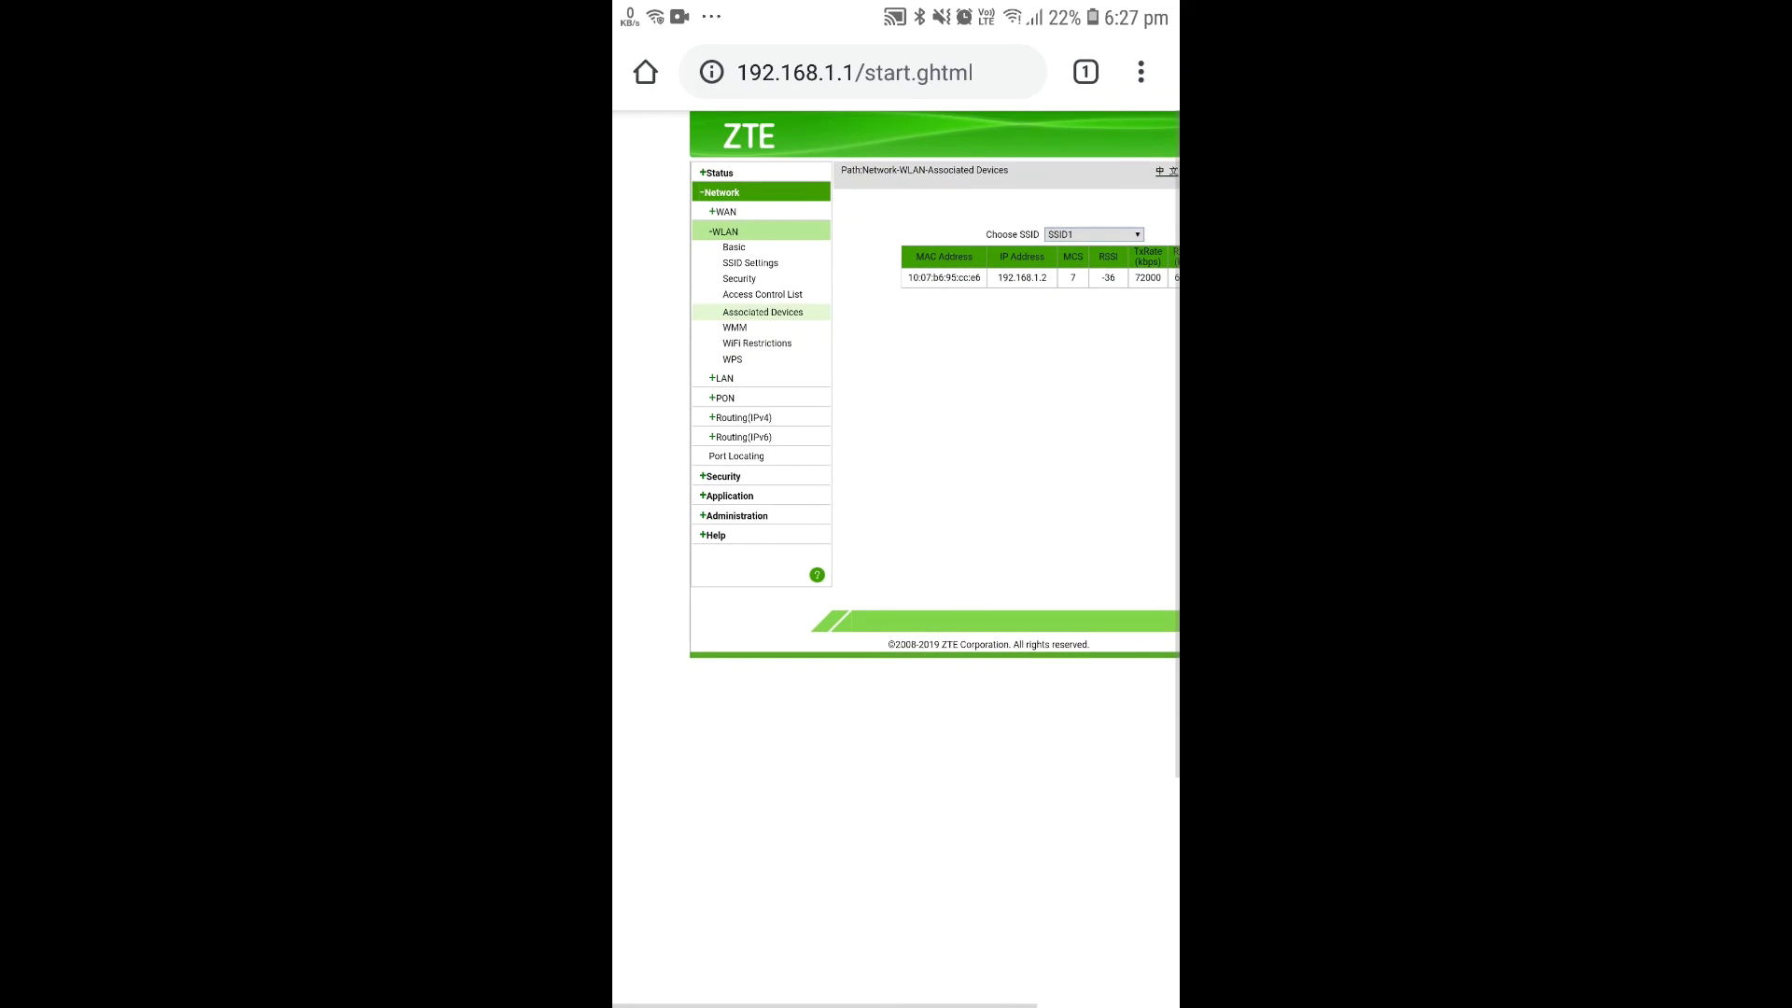